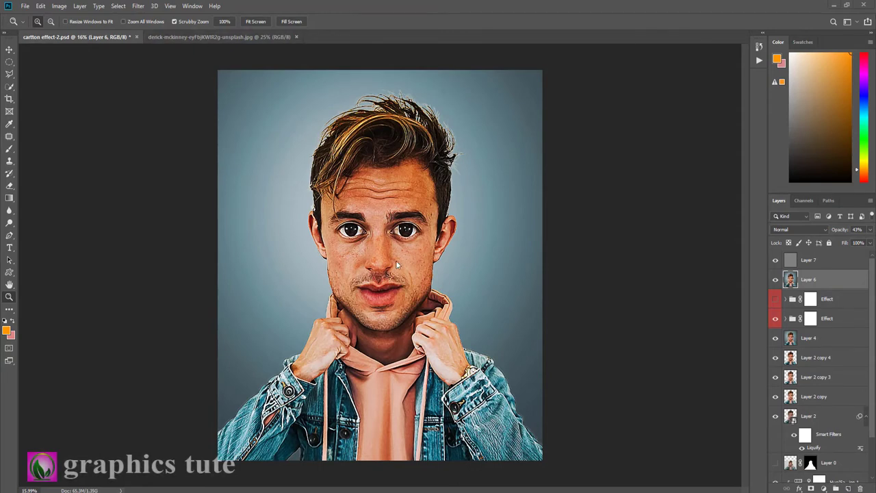
# Step: Go to the original unsplash photo and unlock its Background layer into Layer 0
pyautogui.click(212, 37)
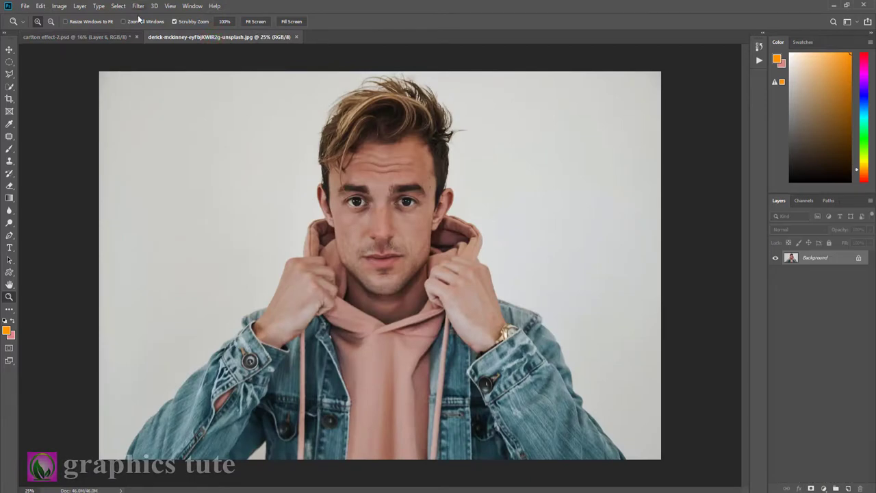
pyautogui.click(113, 37)
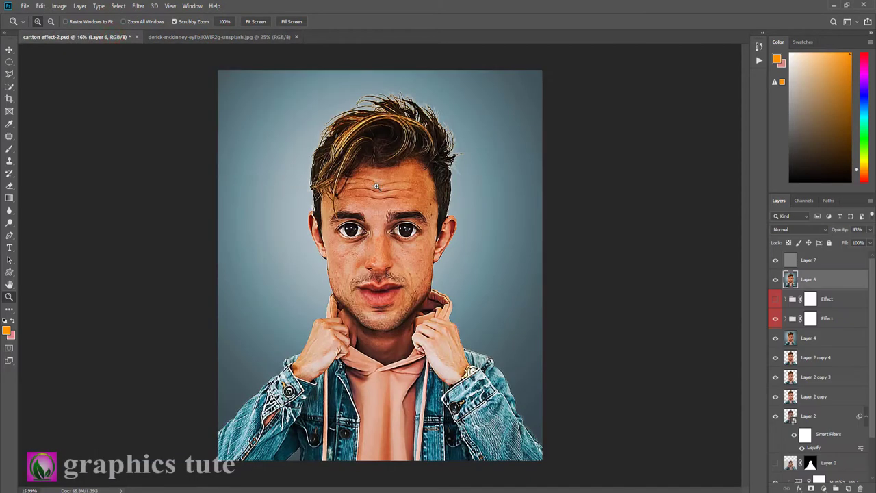
pyautogui.click(213, 37)
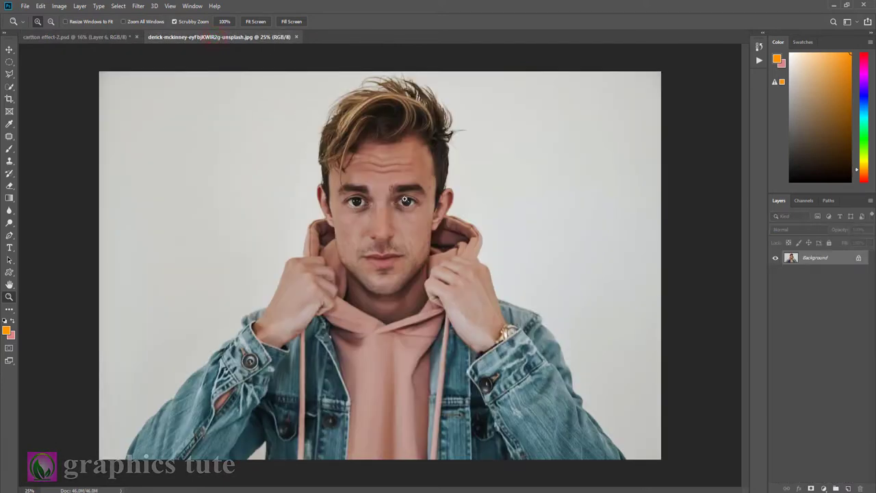
pyautogui.click(858, 258)
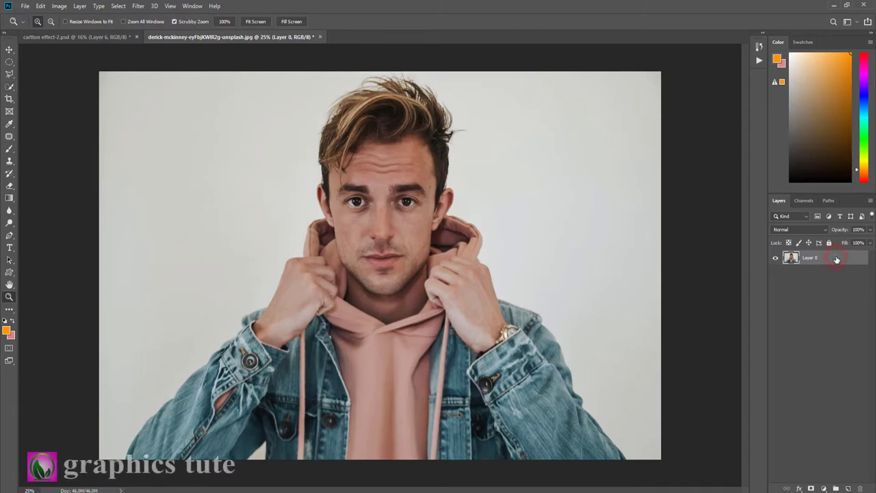
# Step: Duplicate Layer 0 and mask the copy to the man using Select Subject
pyautogui.hotkey('ctrl', 'j')
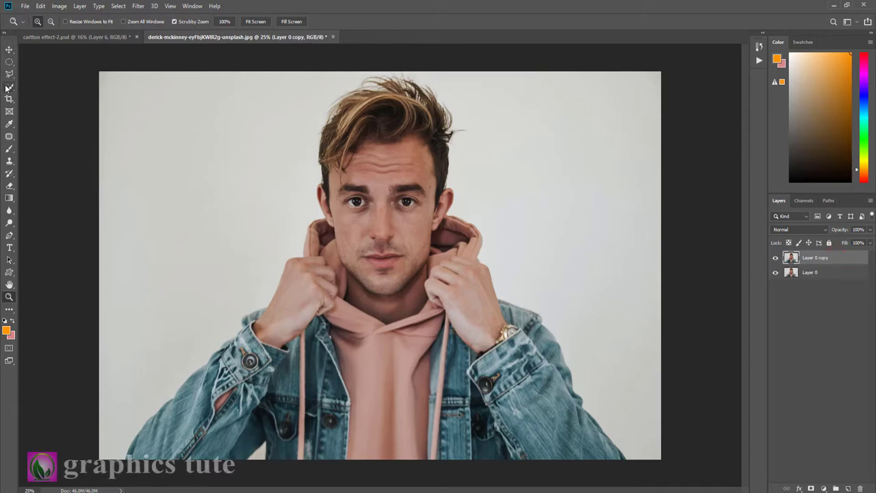
pyautogui.click(9, 87)
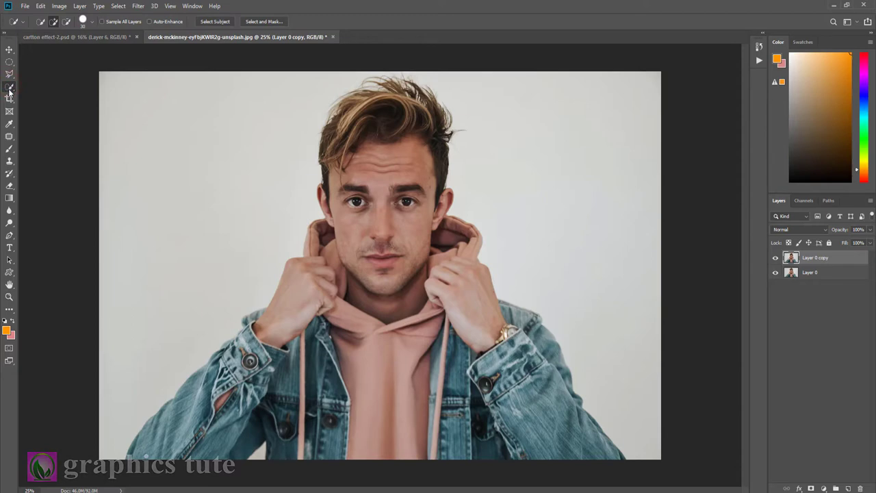
pyautogui.click(215, 23)
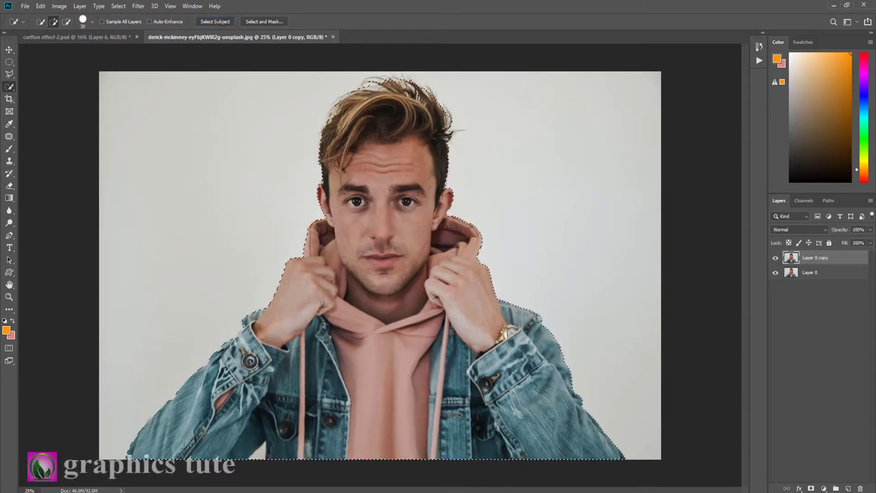
pyautogui.click(811, 487)
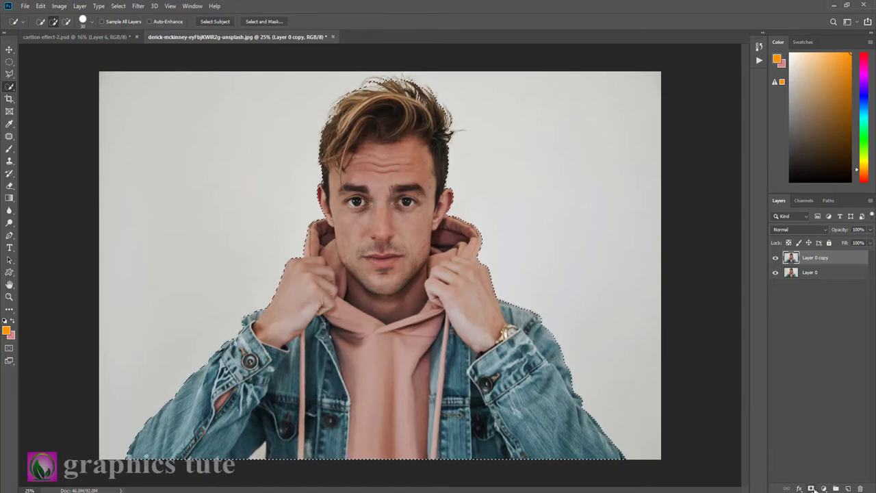
# Step: Add a grey Solid Color fill layer above Layer 0, beneath the masked man
pyautogui.click(808, 271)
pyautogui.click(824, 488)
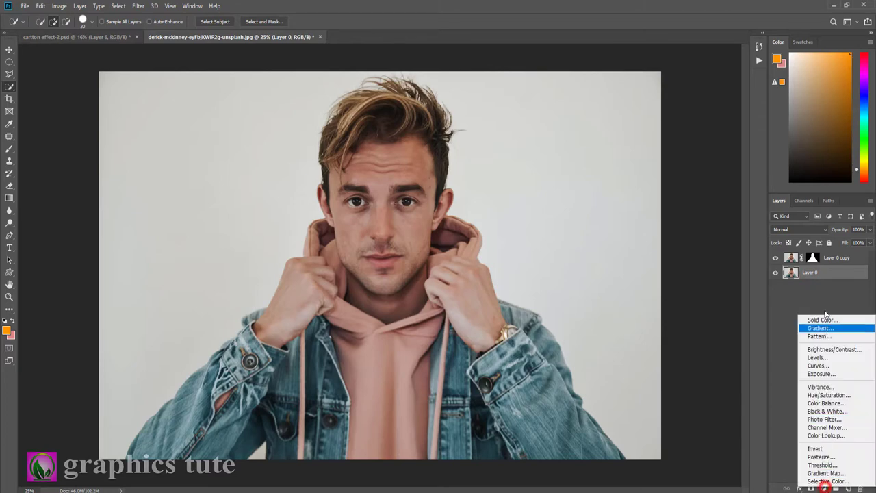
pyautogui.click(821, 319)
pyautogui.click(553, 175)
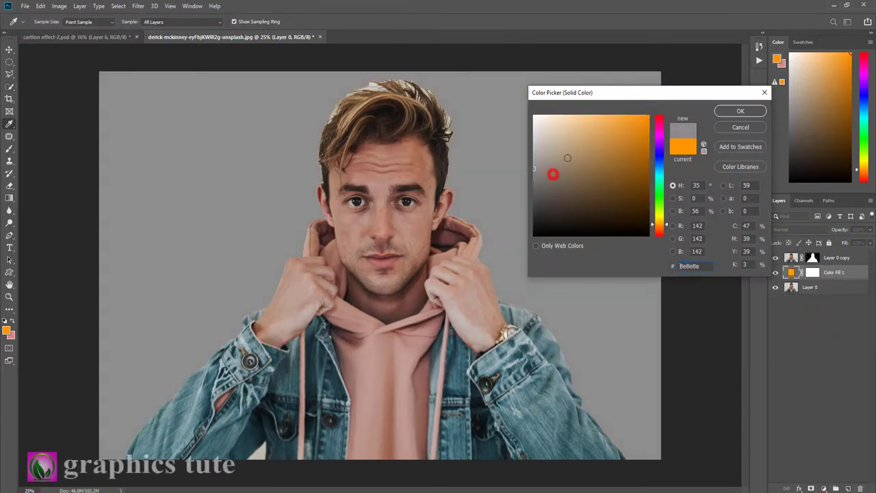
pyautogui.click(733, 110)
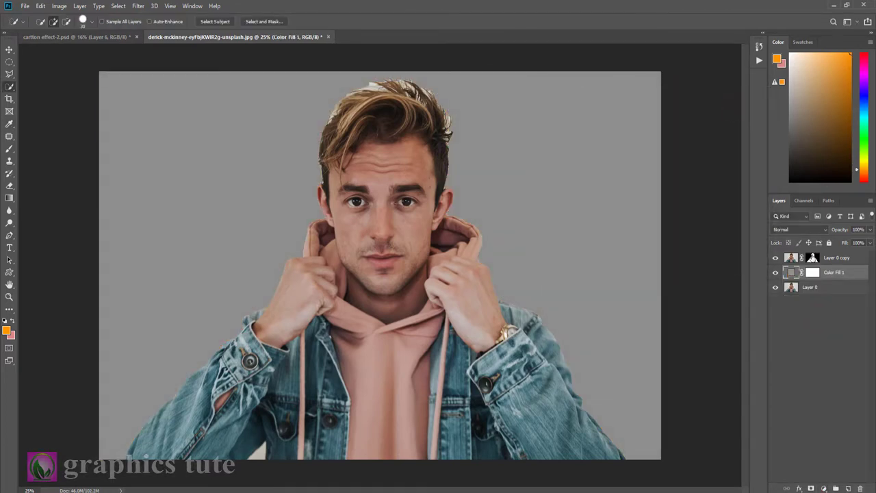
pyautogui.click(812, 258)
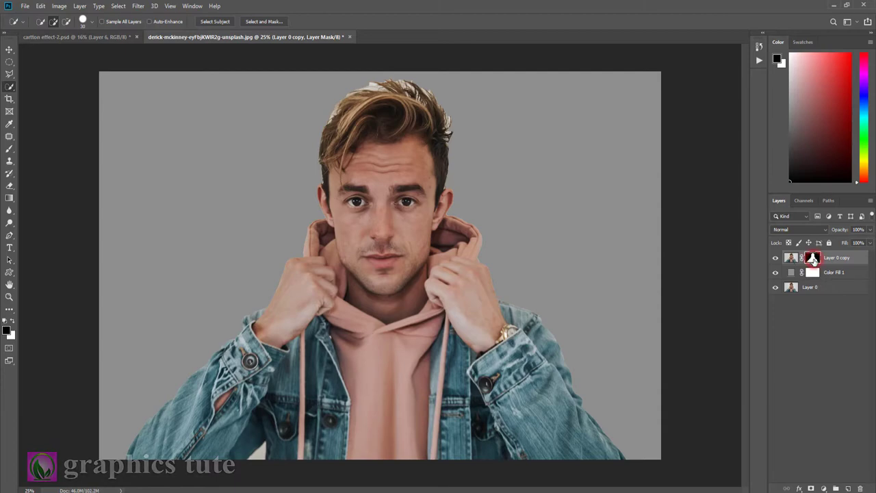
# Step: Refine the hair edges in Select and Mask with Radius 2 px, Smooth 3, Contrast 3%
pyautogui.rightClick(813, 261)
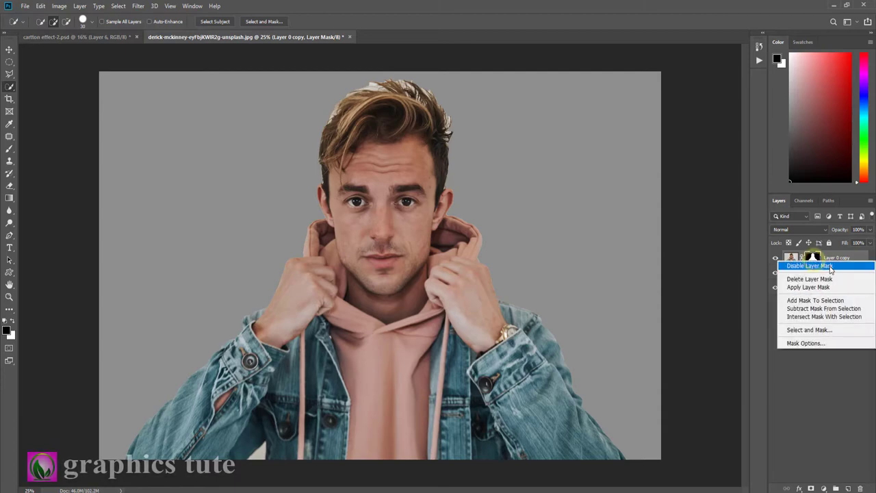
pyautogui.click(790, 331)
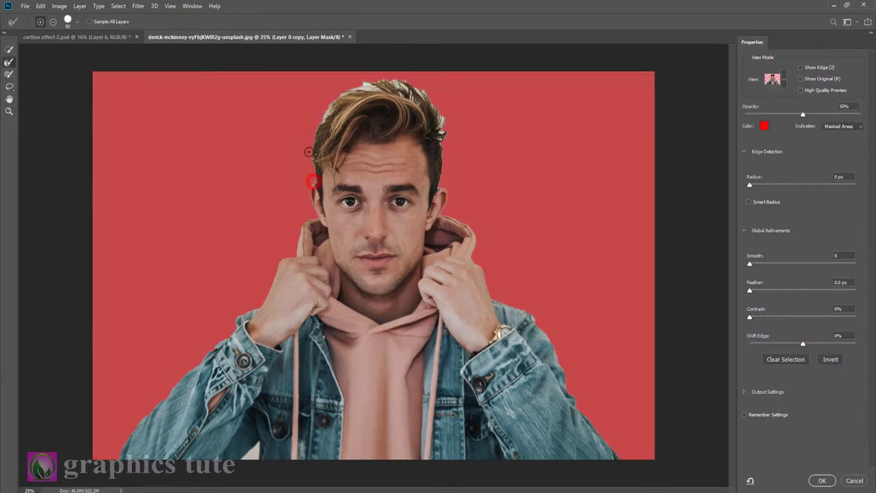
pyautogui.moveTo(326, 114)
pyautogui.mouseDown()
pyautogui.moveTo(372, 82)
pyautogui.moveTo(427, 96)
pyautogui.mouseUp()
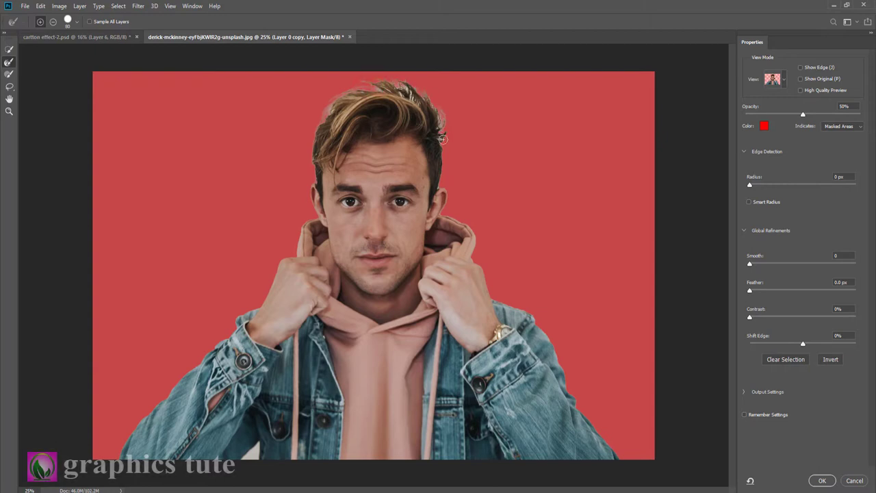
pyautogui.click(407, 89)
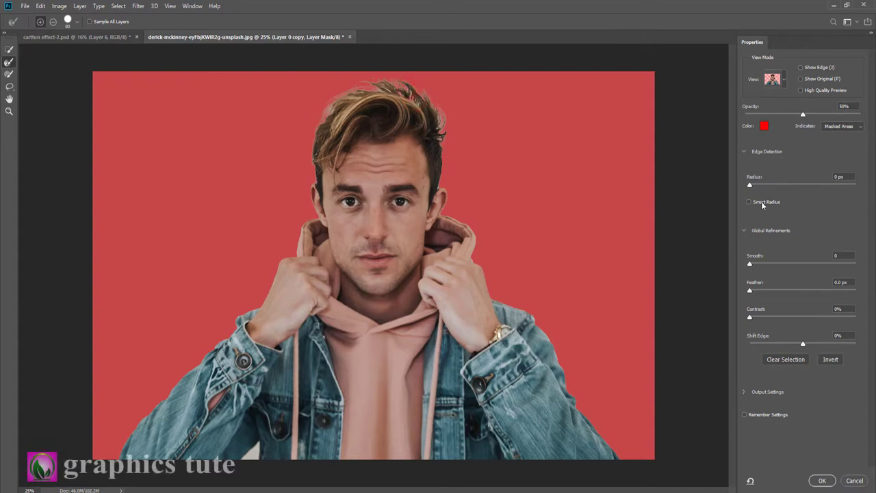
pyautogui.moveTo(752, 185); pyautogui.dragTo(755, 185)
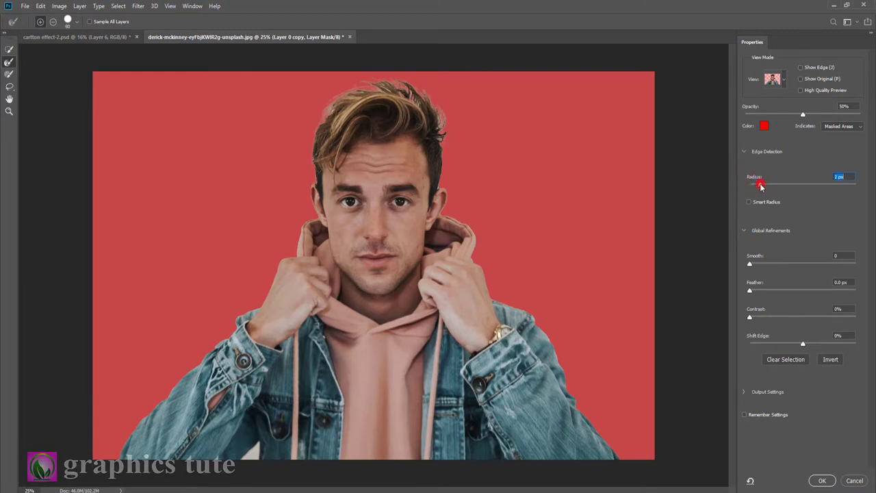
pyautogui.moveTo(752, 263); pyautogui.dragTo(753, 269)
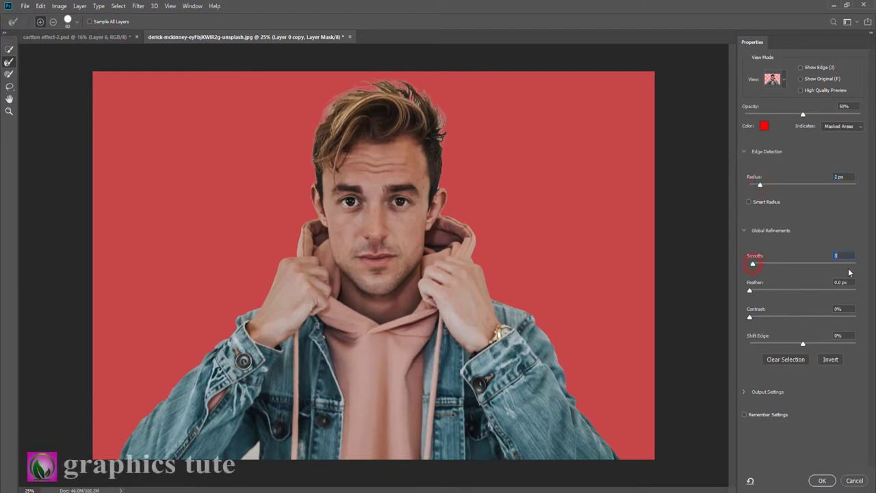
pyautogui.moveTo(751, 317); pyautogui.dragTo(753, 317)
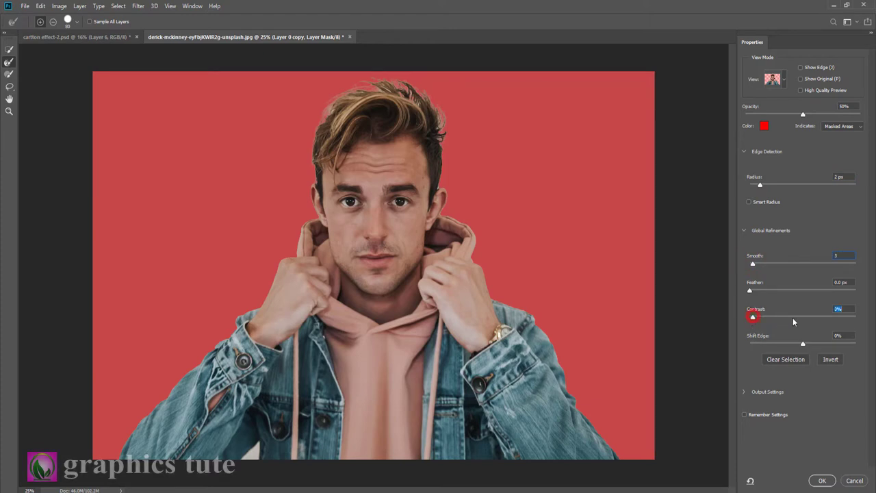
pyautogui.click(820, 481)
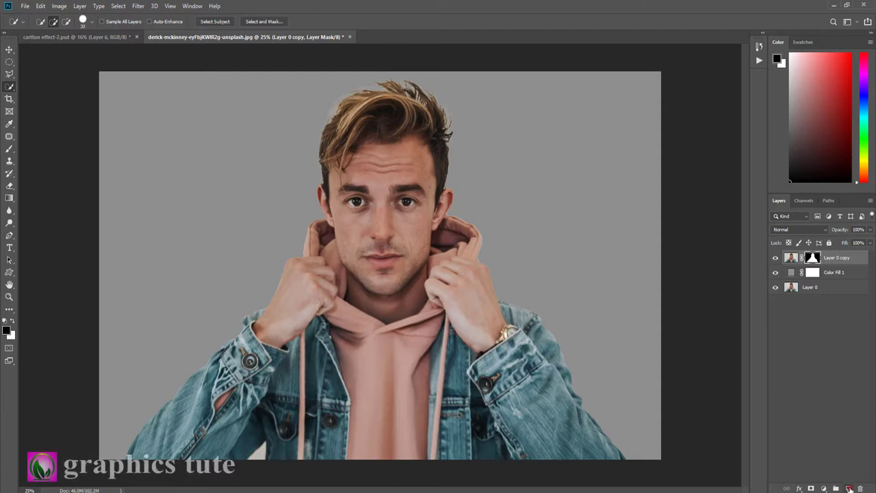
# Step: Apply the mask to the man's layer and clip a new empty Layer 1 to it
pyautogui.click(849, 488)
pyautogui.click(813, 274)
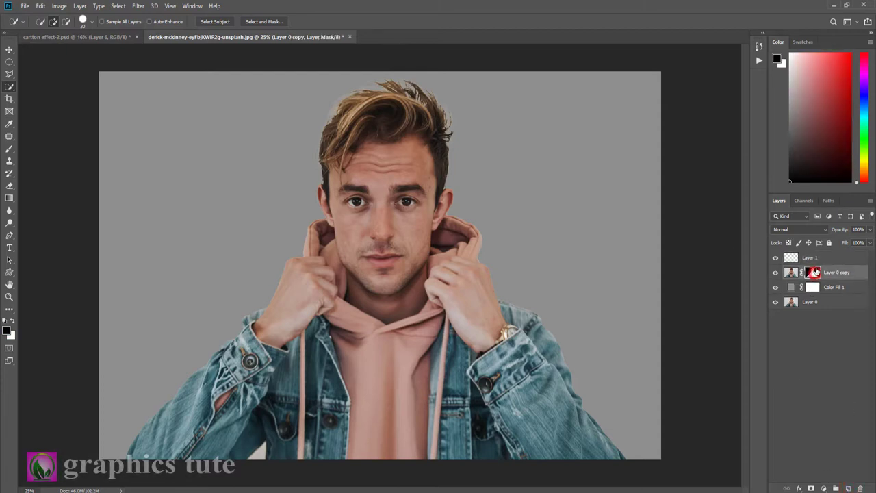
pyautogui.rightClick(813, 273)
pyautogui.click(810, 299)
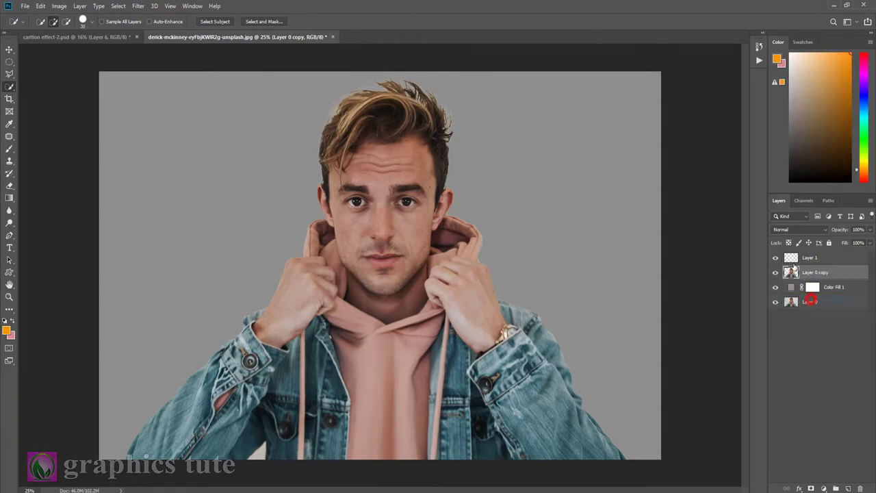
pyautogui.click(805, 258)
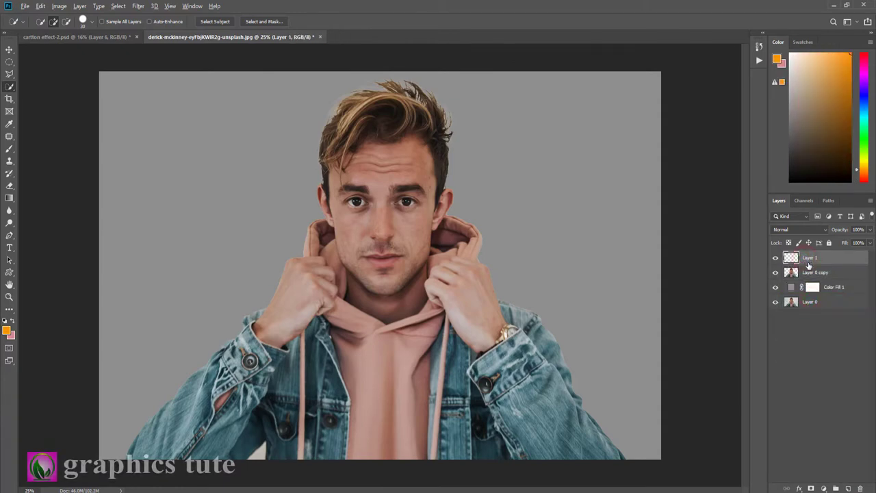
pyautogui.moveTo(807, 263); pyautogui.dragTo(806, 270)
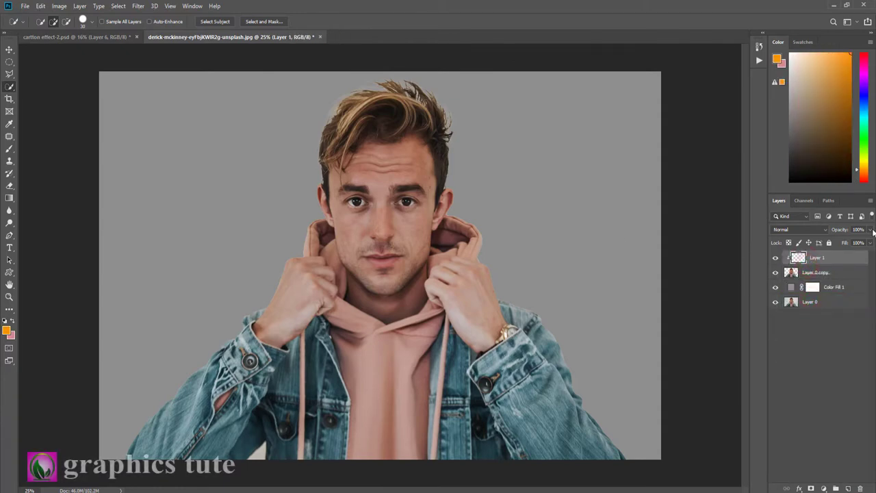
# Step: Paint dark brown brush strokes across the top of the man's hair
pyautogui.click(8, 149)
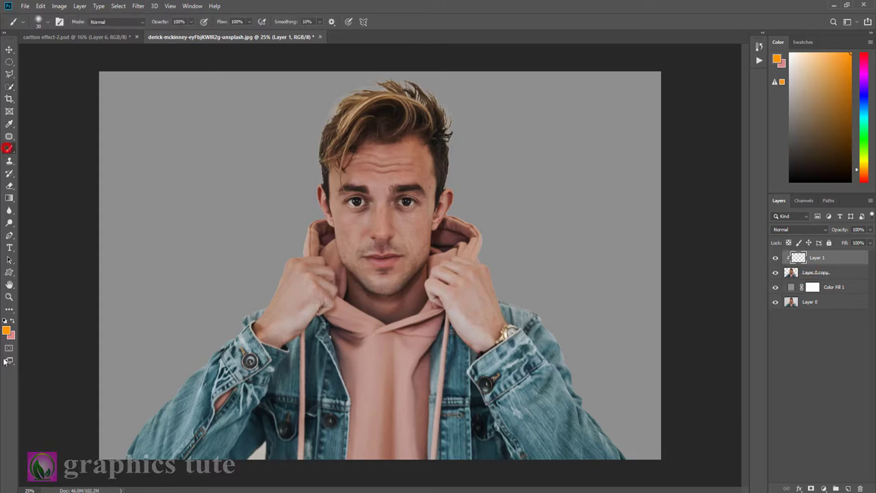
pyautogui.click(6, 331)
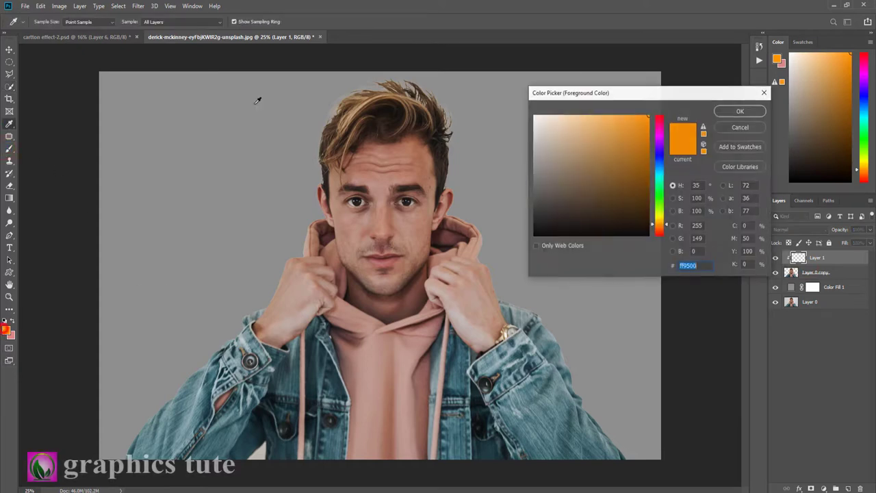
pyautogui.click(367, 99)
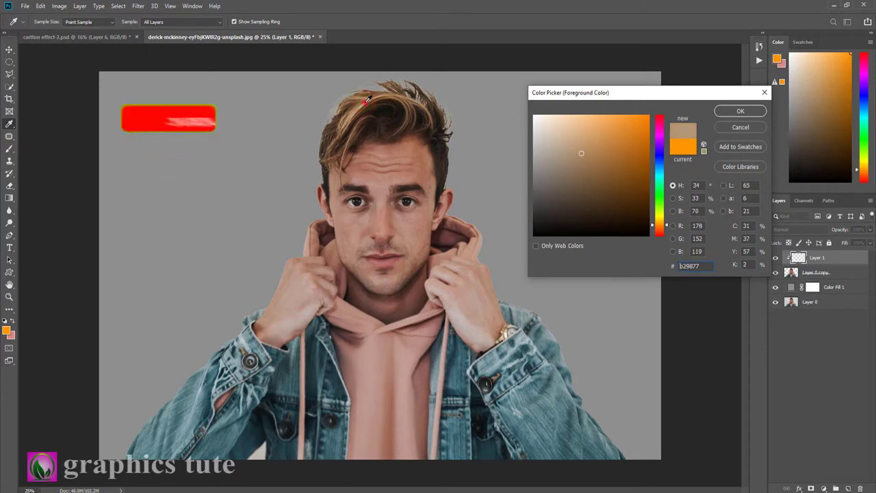
pyautogui.click(599, 171)
pyautogui.click(749, 115)
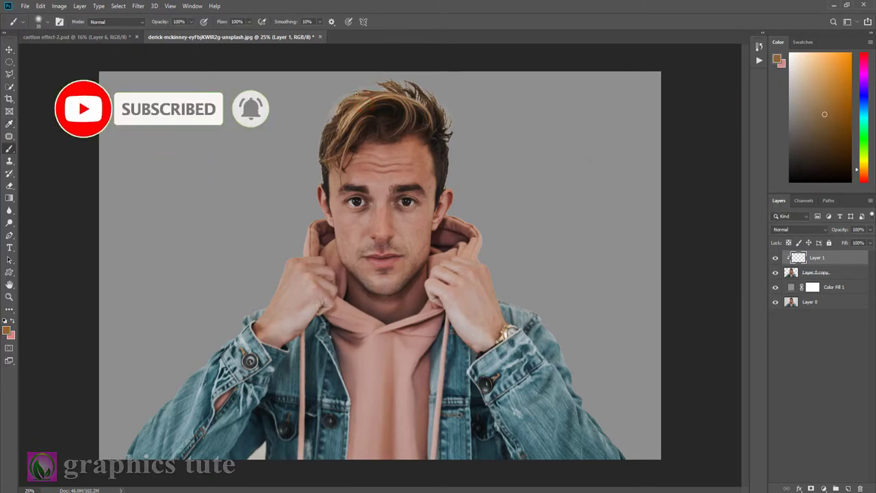
pyautogui.moveTo(359, 93); pyautogui.dragTo(449, 130)
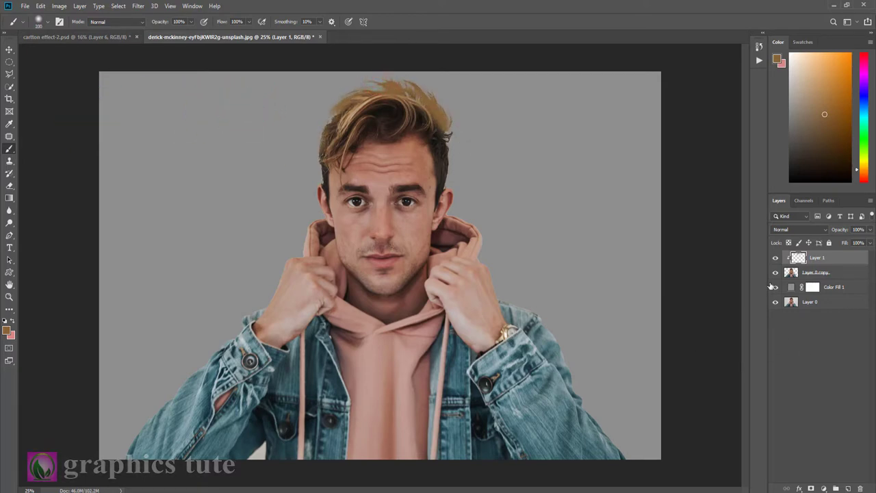
# Step: Set the hair paint to Multiply and merge it down into the photo layer
pyautogui.click(794, 230)
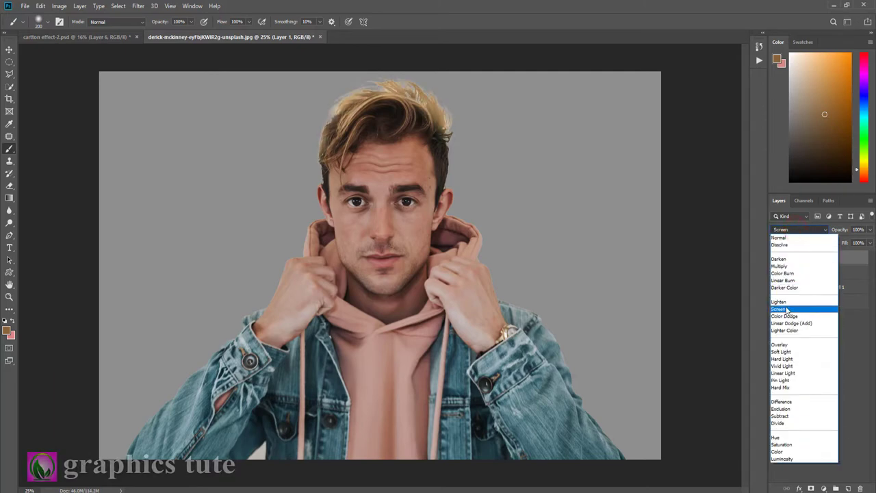
pyautogui.click(787, 267)
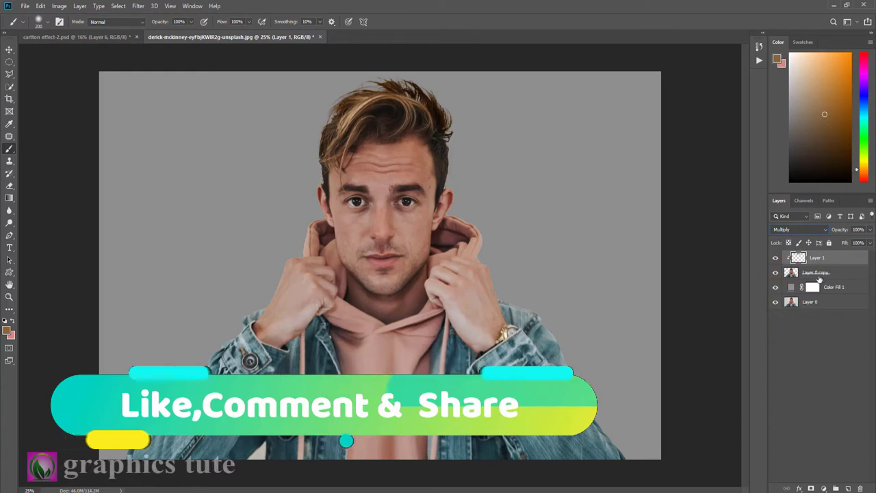
pyautogui.doubleClick(820, 273)
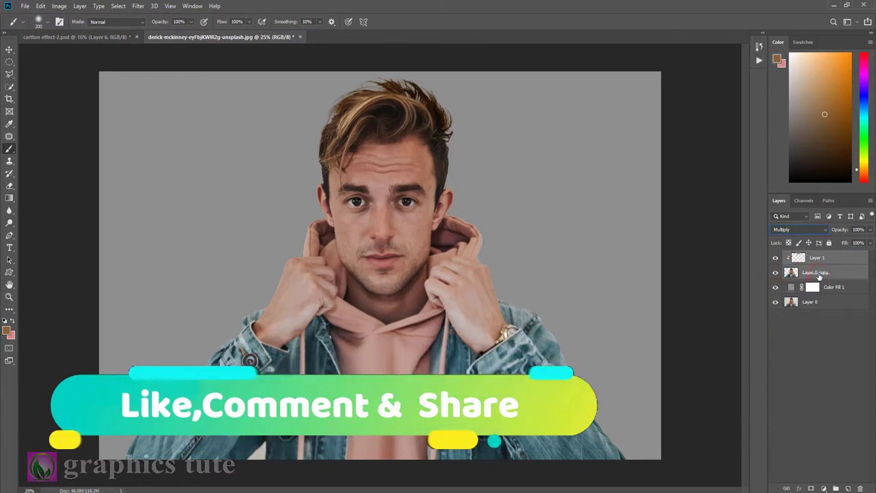
pyautogui.hotkey('ctrl', 'e')
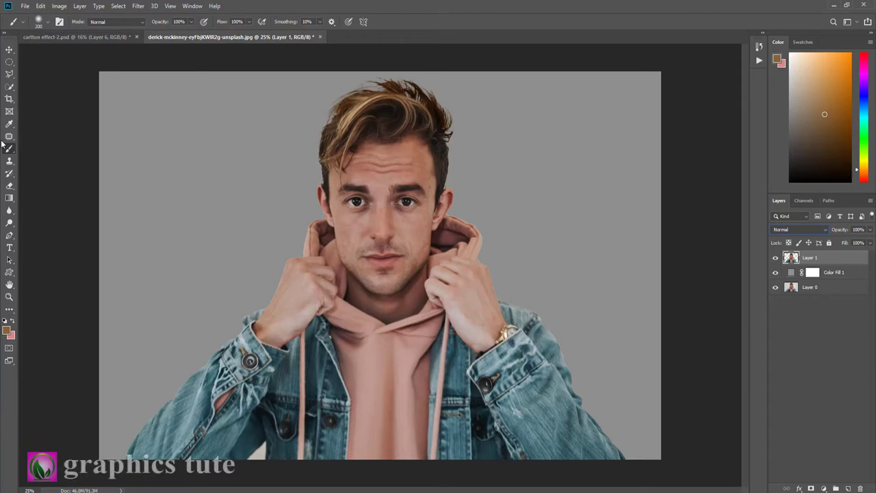
pyautogui.click(822, 273)
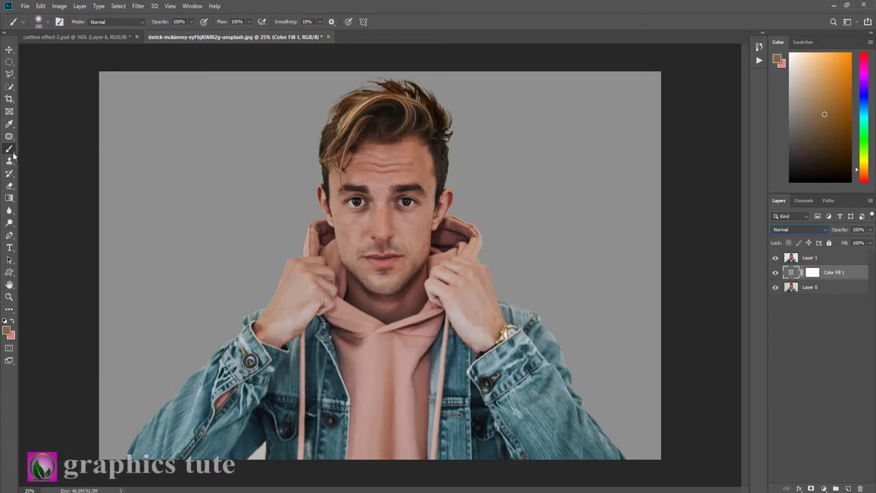
# Step: Crop the canvas narrower on both sides and extend it above the image
pyautogui.click(10, 98)
pyautogui.moveTo(103, 265); pyautogui.dragTo(111, 264)
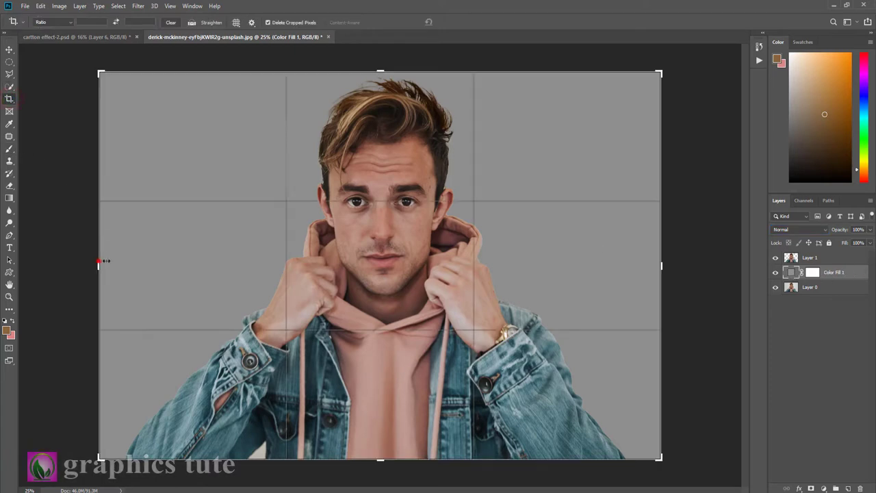
pyautogui.moveTo(648, 265); pyautogui.dragTo(630, 265)
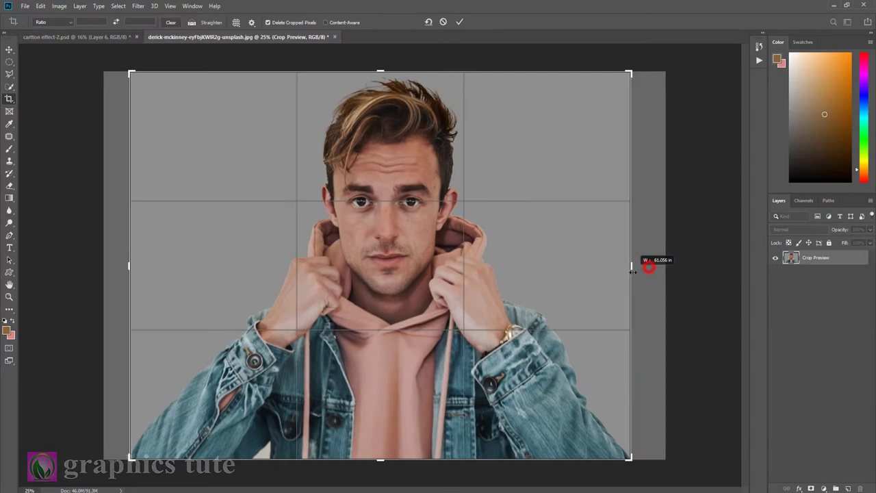
pyautogui.moveTo(380, 71); pyautogui.dragTo(381, 48)
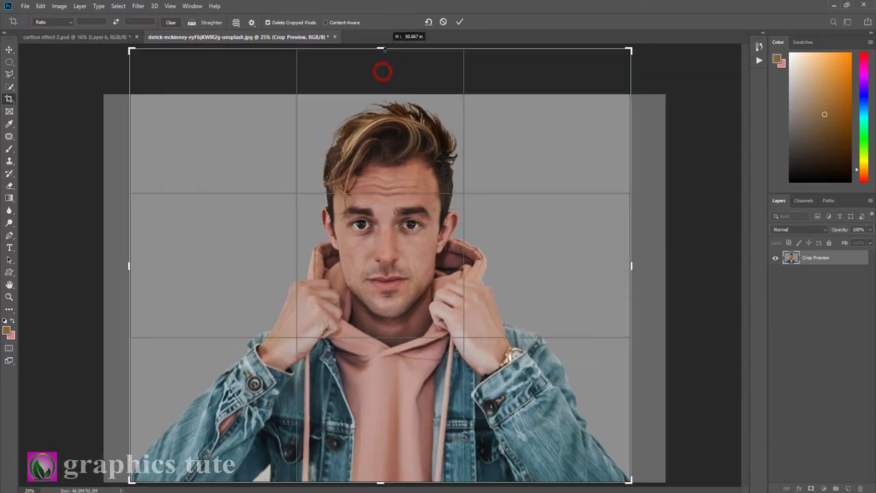
pyautogui.click(459, 23)
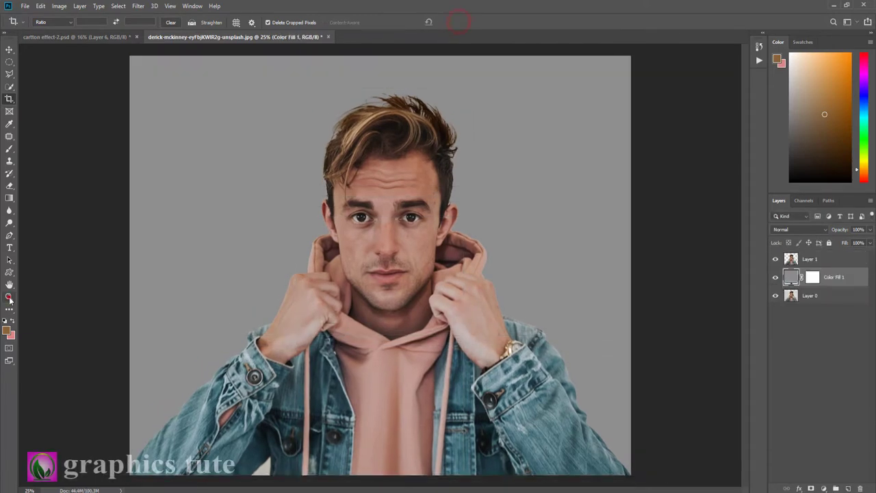
pyautogui.click(9, 296)
pyautogui.moveTo(350, 214); pyautogui.dragTo(327, 192)
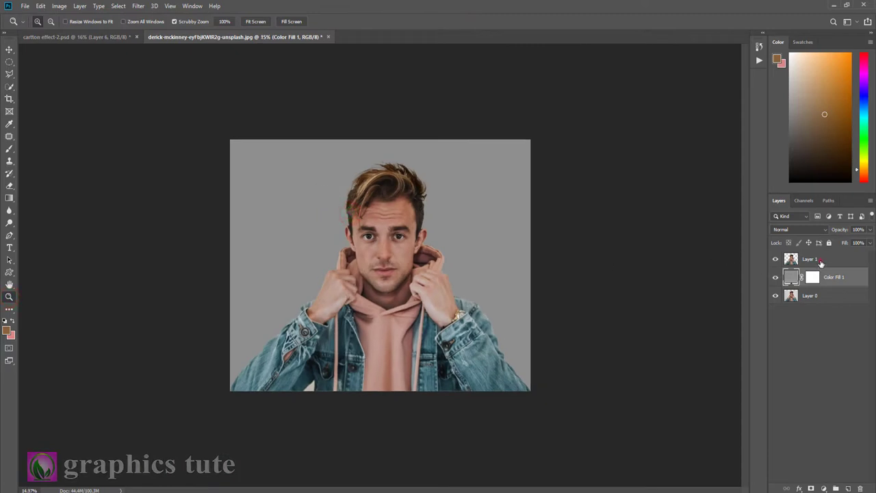
# Step: Shrink the man's Layer 1 to about 56% and move it lower on the canvas
pyautogui.click(819, 260)
pyautogui.click(11, 48)
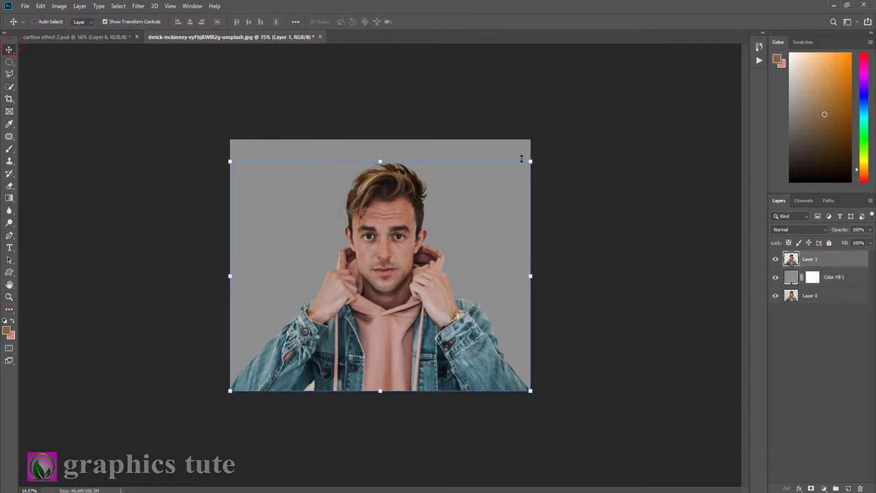
pyautogui.moveTo(528, 161); pyautogui.dragTo(456, 199)
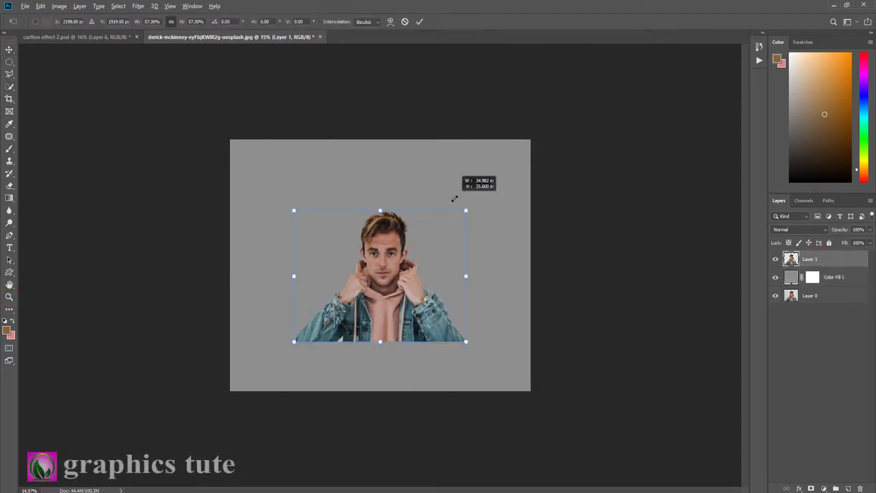
pyautogui.moveTo(359, 284); pyautogui.dragTo(356, 320)
pyautogui.click(419, 22)
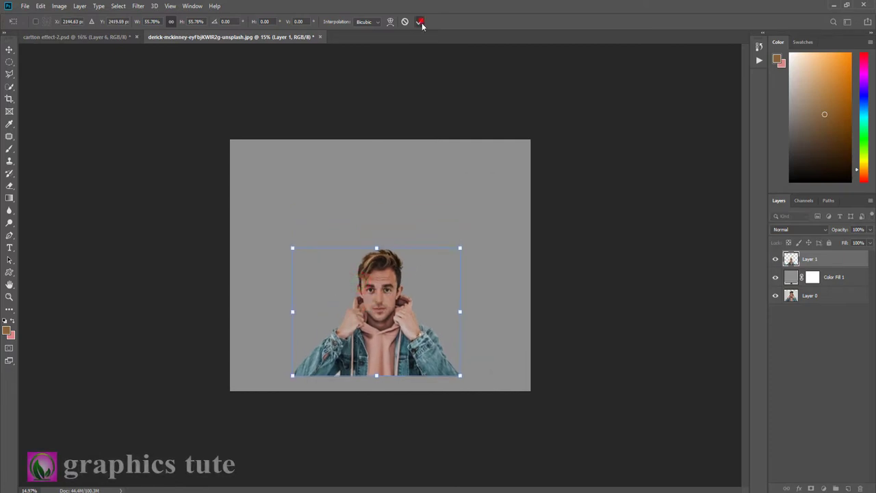
# Step: Extend the canvas further upward with another crop to make it taller
pyautogui.click(833, 279)
pyautogui.click(9, 98)
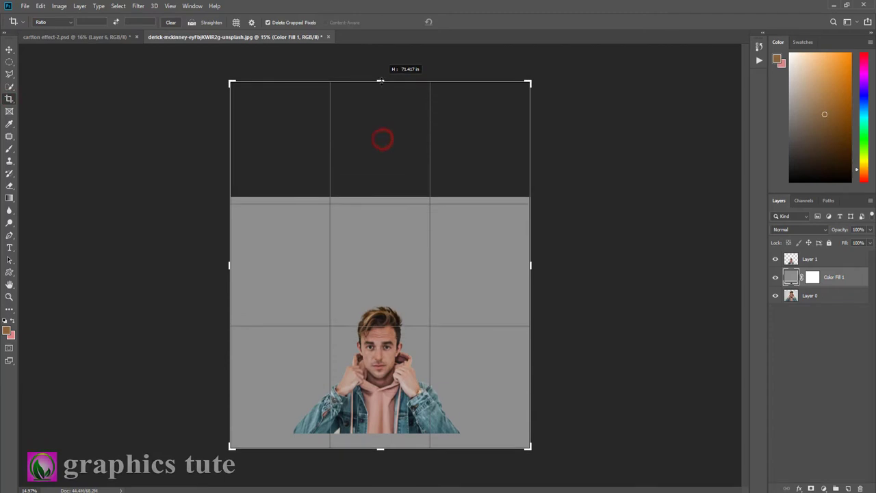
pyautogui.moveTo(381, 140); pyautogui.dragTo(381, 77)
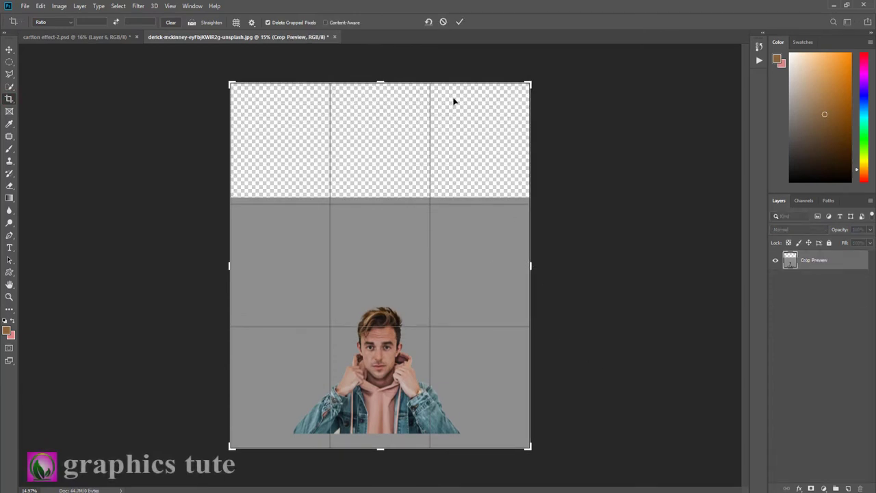
pyautogui.click(459, 22)
# Step: Enlarge the man to 193.17% and centre him along the bottom edge
pyautogui.click(803, 259)
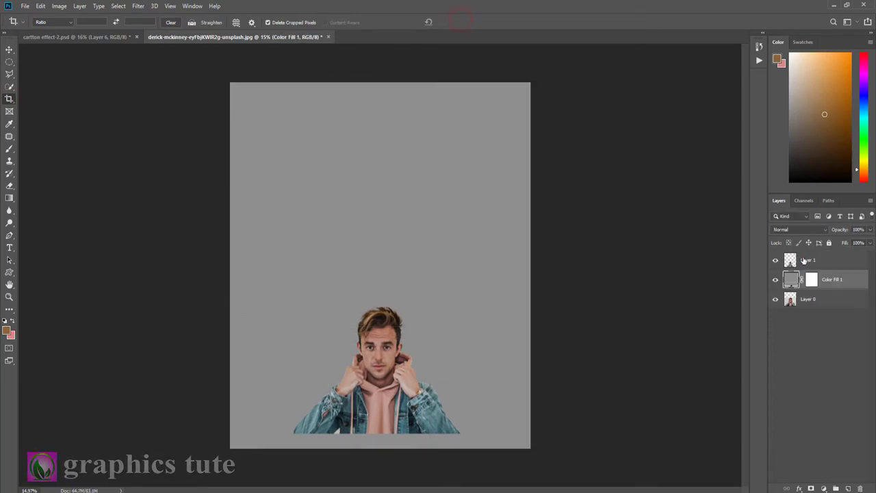
pyautogui.click(8, 49)
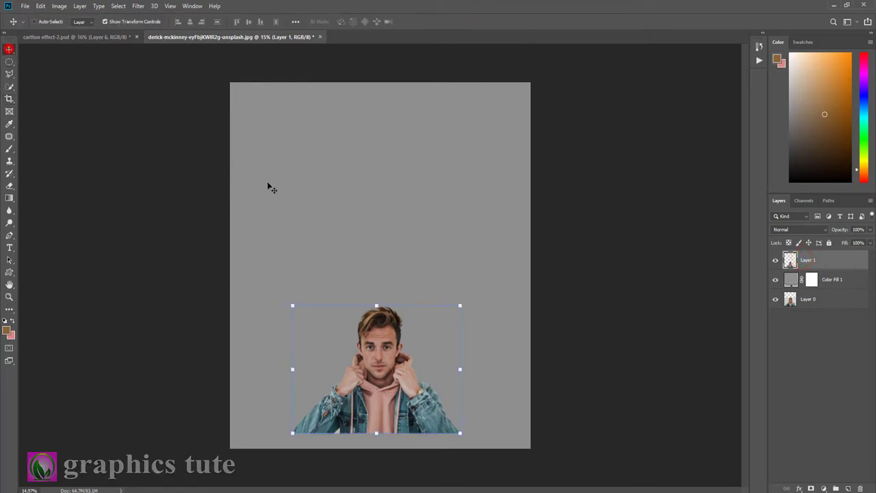
pyautogui.moveTo(458, 306); pyautogui.dragTo(508, 264)
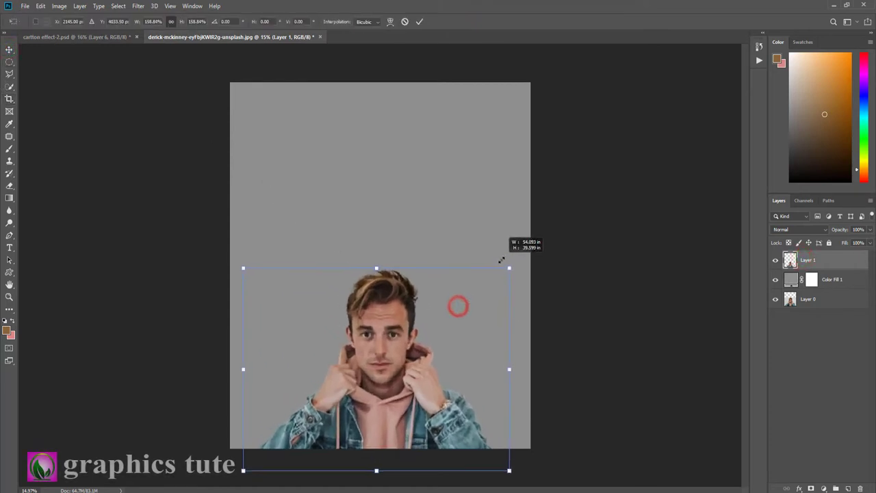
pyautogui.moveTo(387, 367)
pyautogui.mouseDown()
pyautogui.moveTo(388, 333)
pyautogui.moveTo(383, 348)
pyautogui.mouseUp()
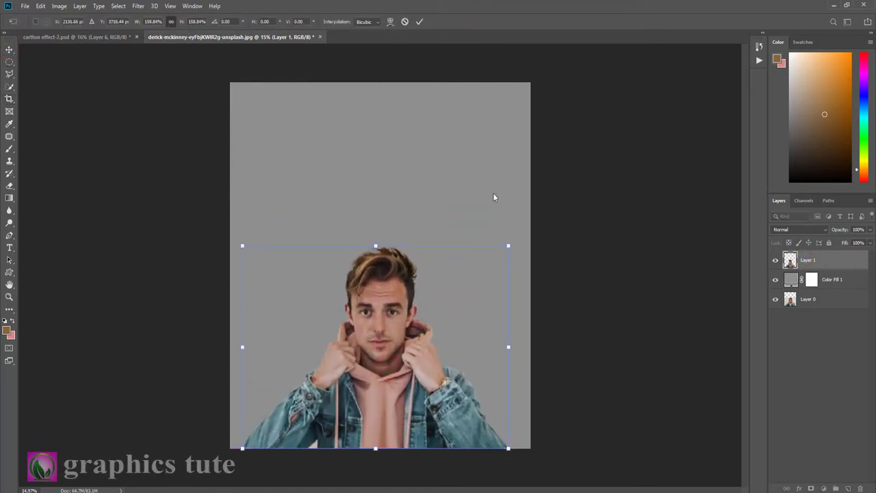
pyautogui.moveTo(511, 245); pyautogui.dragTo(537, 221)
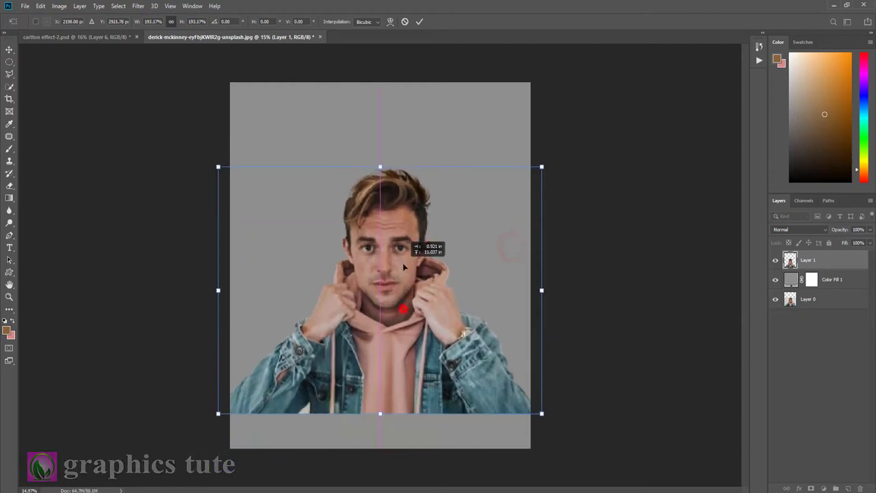
pyautogui.moveTo(398, 318)
pyautogui.mouseDown()
pyautogui.moveTo(403, 291)
pyautogui.moveTo(404, 299)
pyautogui.mouseUp()
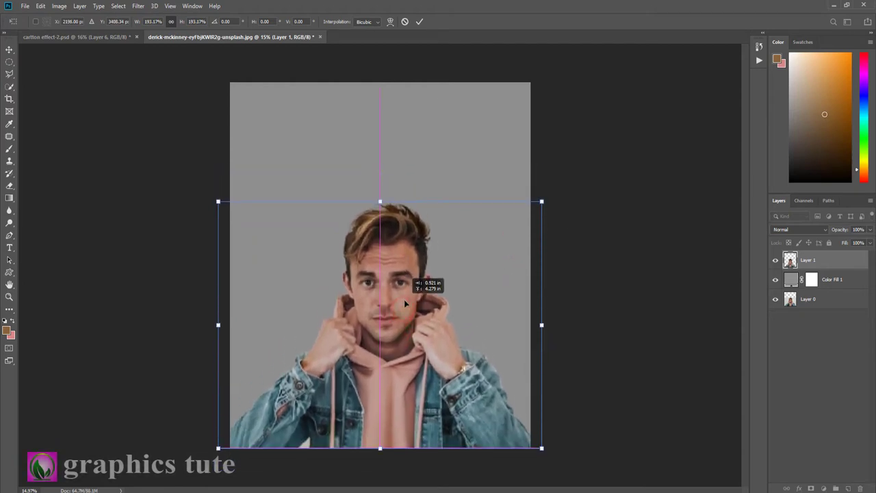
pyautogui.click(419, 21)
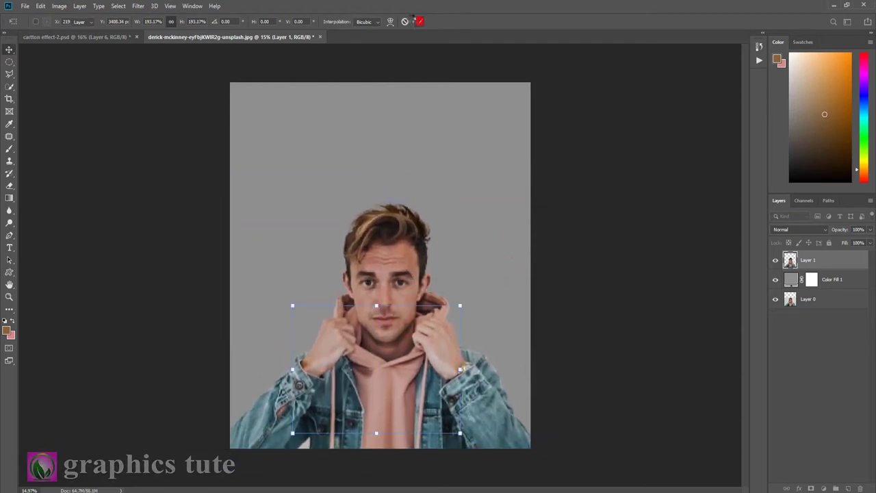
pyautogui.click(835, 278)
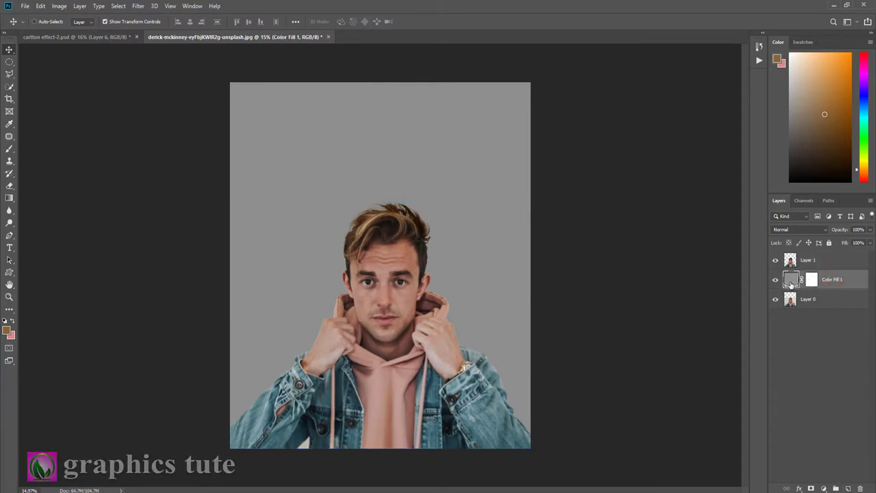
# Step: Add a reversed radial black-to-white Gradient Fill layer at 177% scale
pyautogui.click(825, 487)
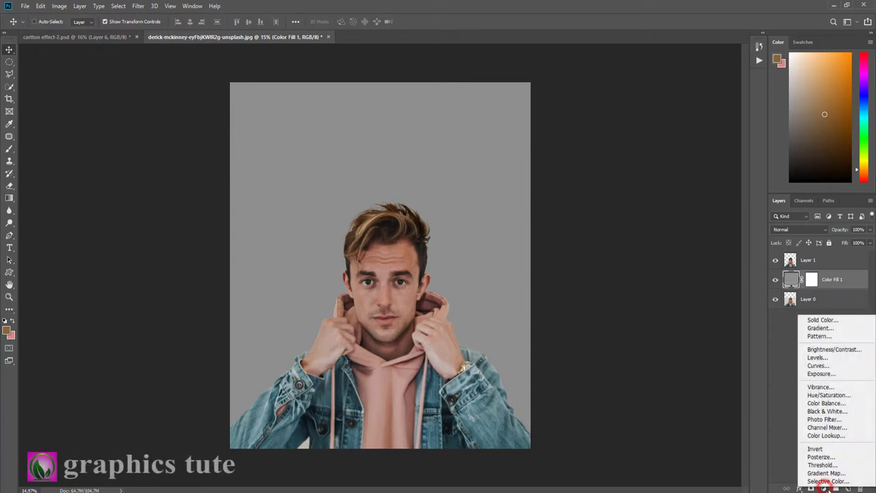
pyautogui.click(833, 329)
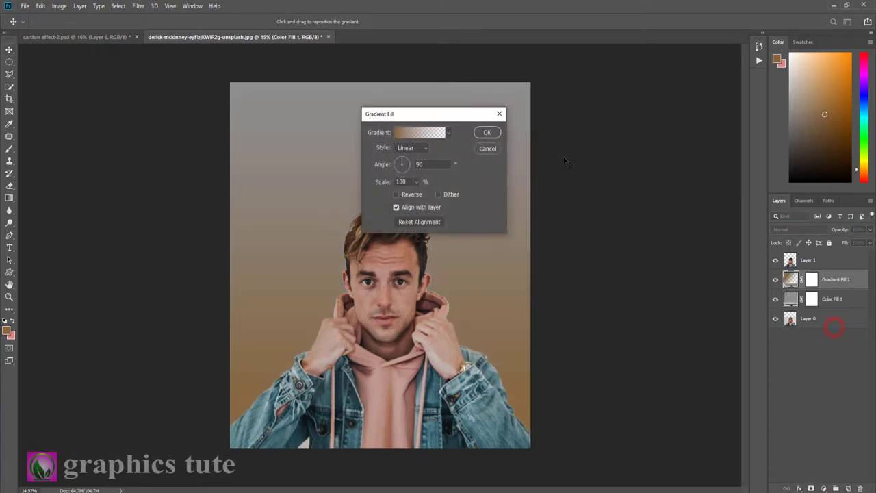
pyautogui.click(449, 133)
pyautogui.click(404, 151)
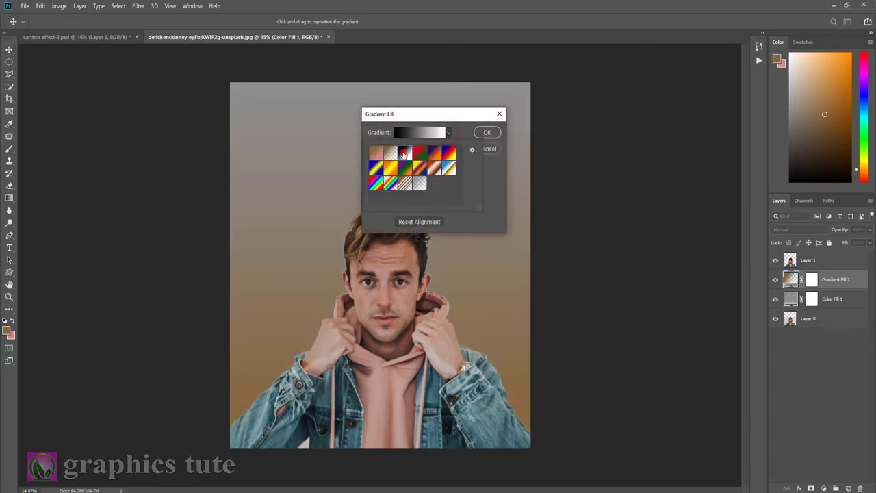
pyautogui.click(457, 132)
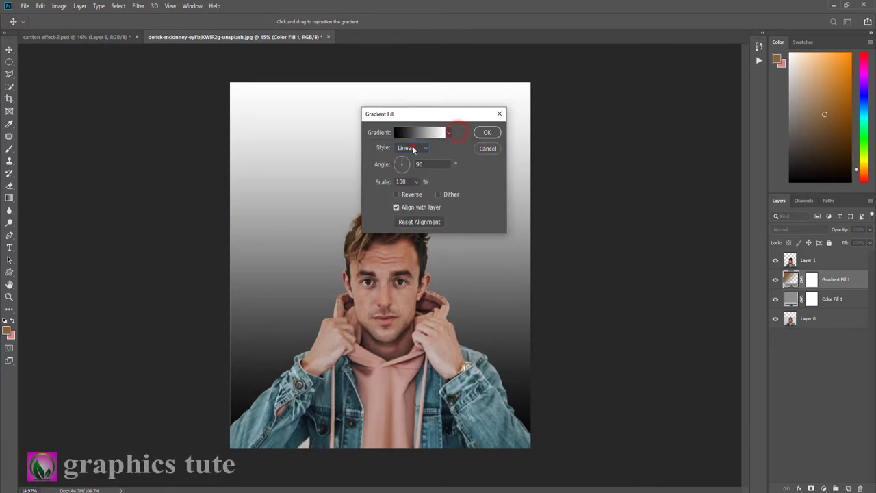
pyautogui.click(413, 149)
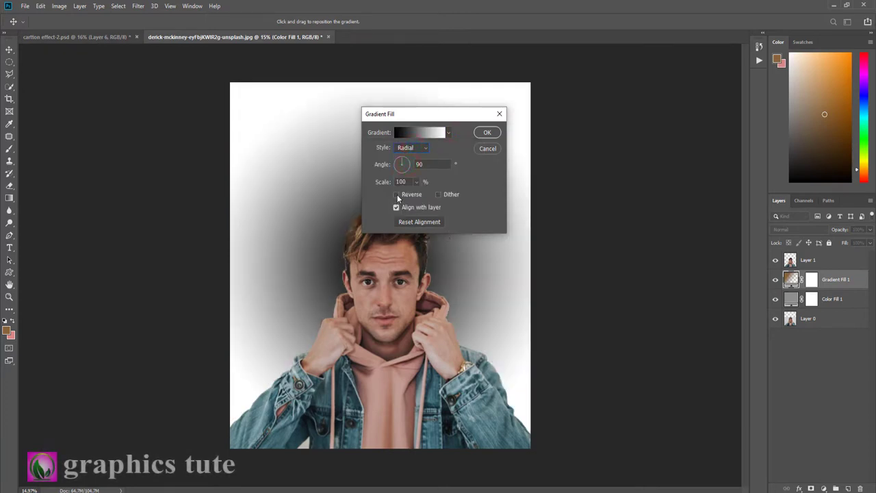
pyautogui.click(397, 194)
pyautogui.moveTo(466, 119); pyautogui.dragTo(651, 75)
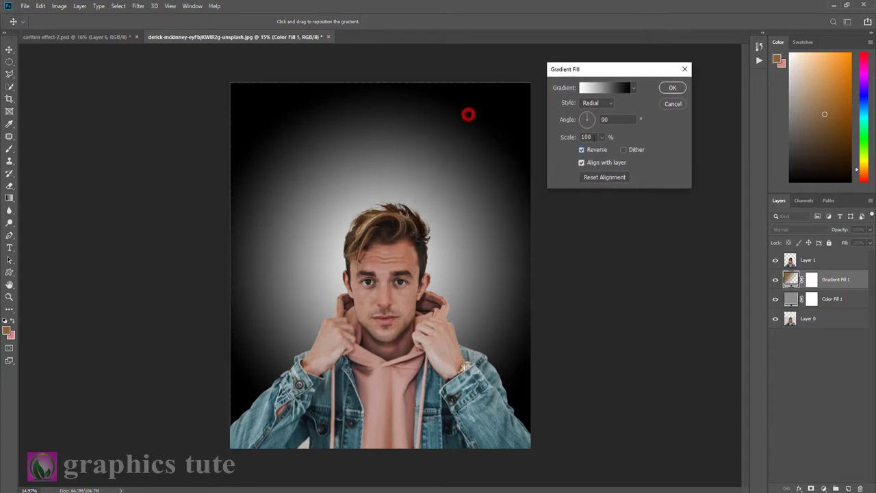
pyautogui.click(602, 136)
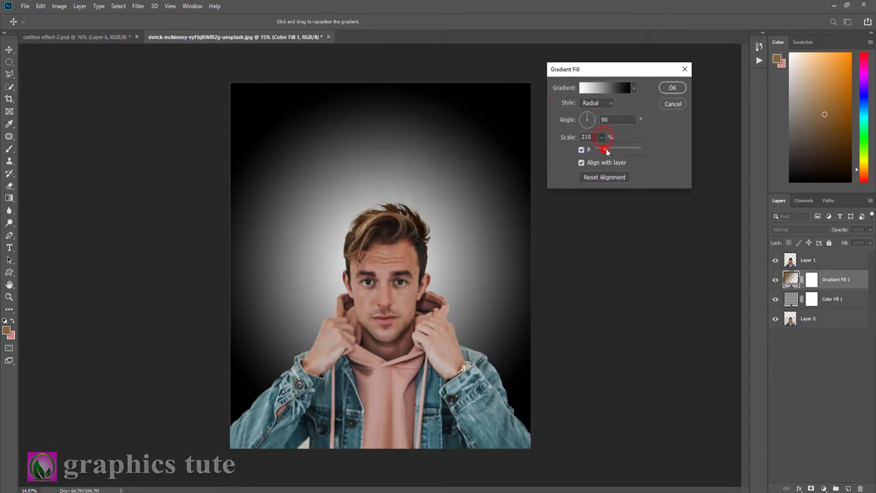
pyautogui.moveTo(602, 148); pyautogui.dragTo(605, 148)
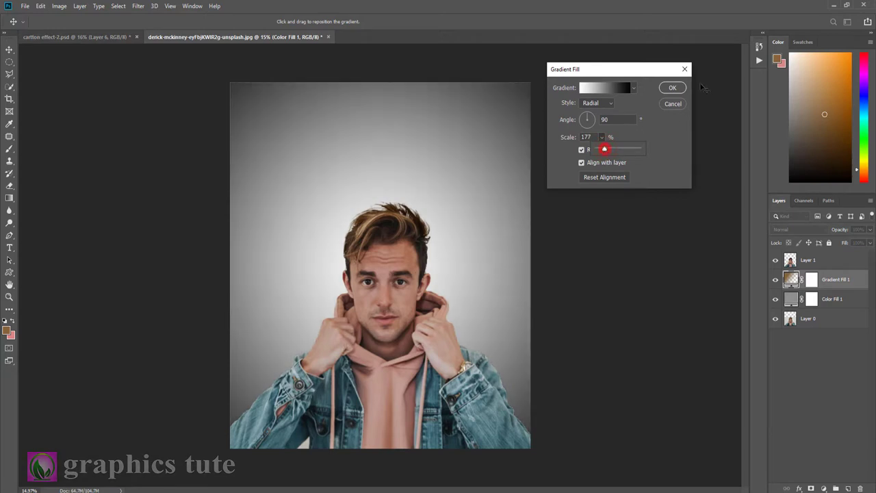
pyautogui.click(663, 88)
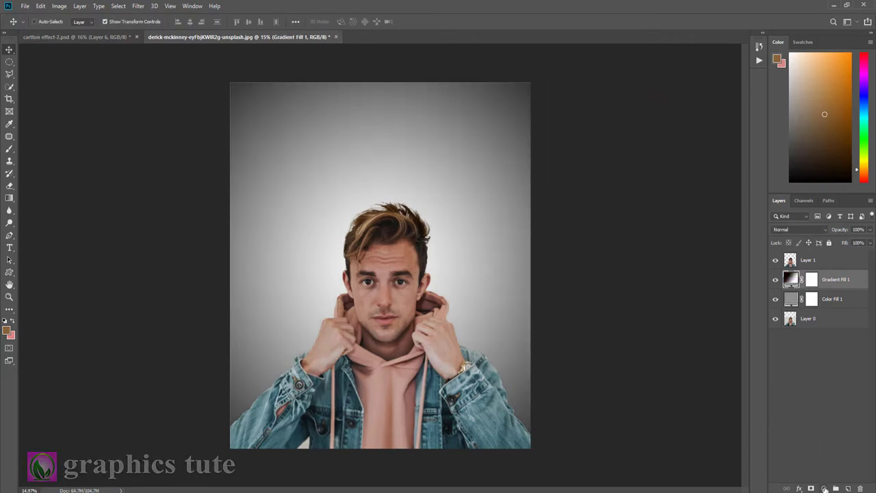
# Step: Add a colorized Hue/Saturation layer with Hue 203 and Saturation 23
pyautogui.click(824, 489)
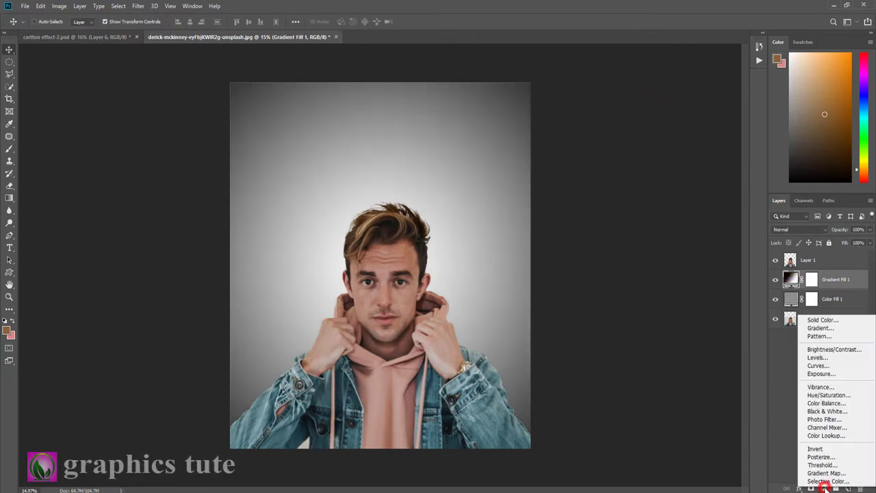
pyautogui.click(828, 394)
pyautogui.moveTo(602, 218); pyautogui.dragTo(654, 85)
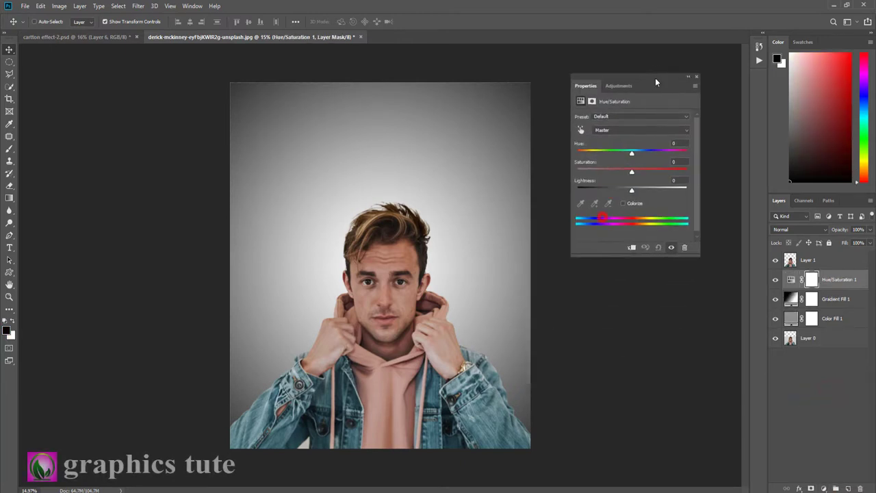
pyautogui.click(623, 201)
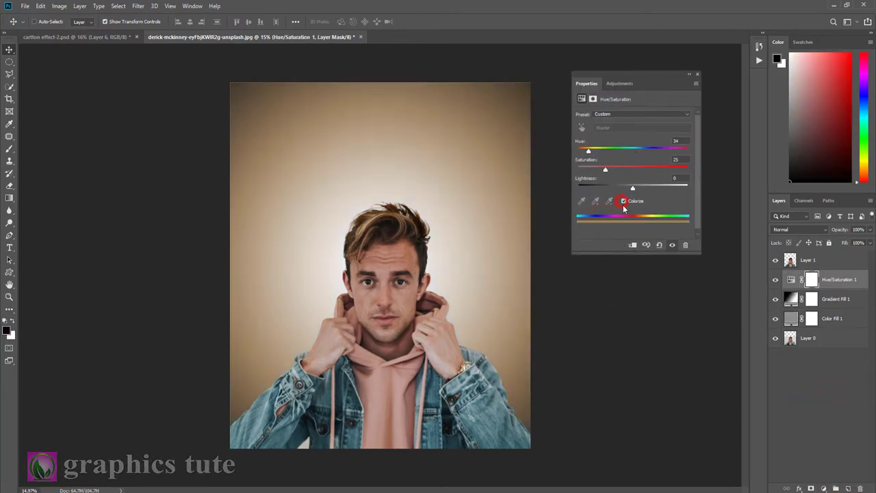
pyautogui.moveTo(591, 152); pyautogui.dragTo(640, 153)
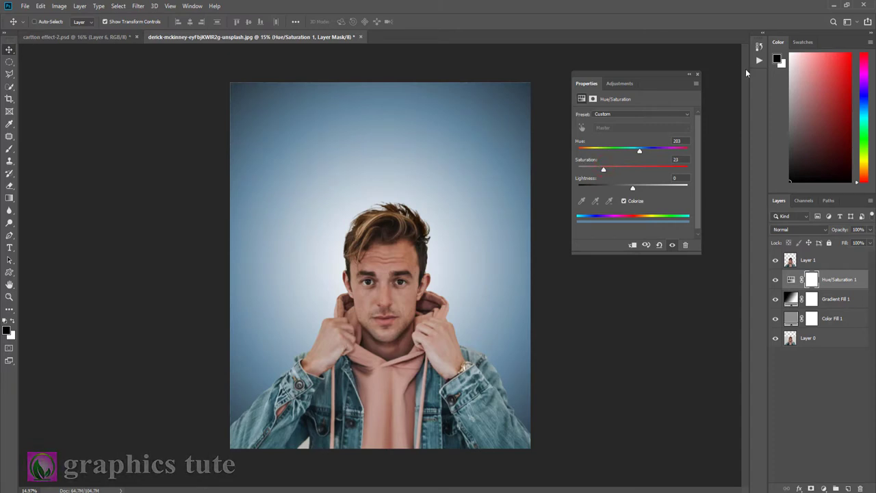
pyautogui.click(697, 74)
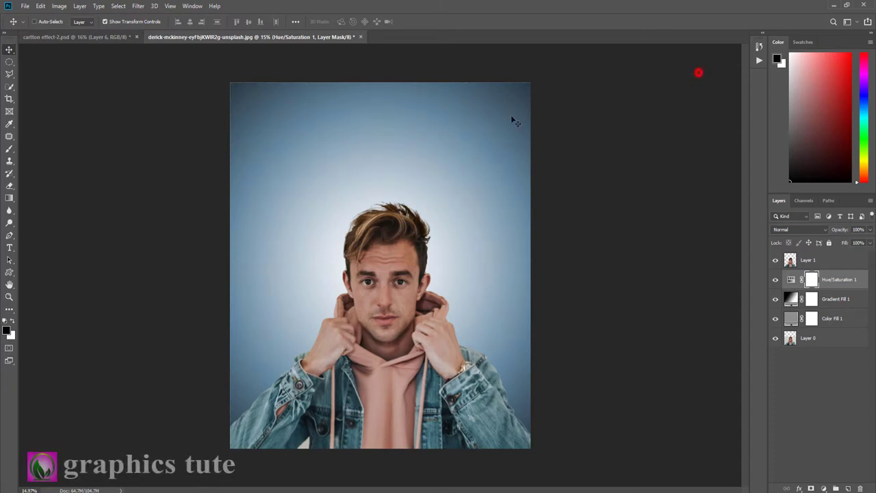
# Step: Lasso the man's head and neck on Layer 1 and copy them to Layer 2
pyautogui.click(804, 259)
pyautogui.click(9, 295)
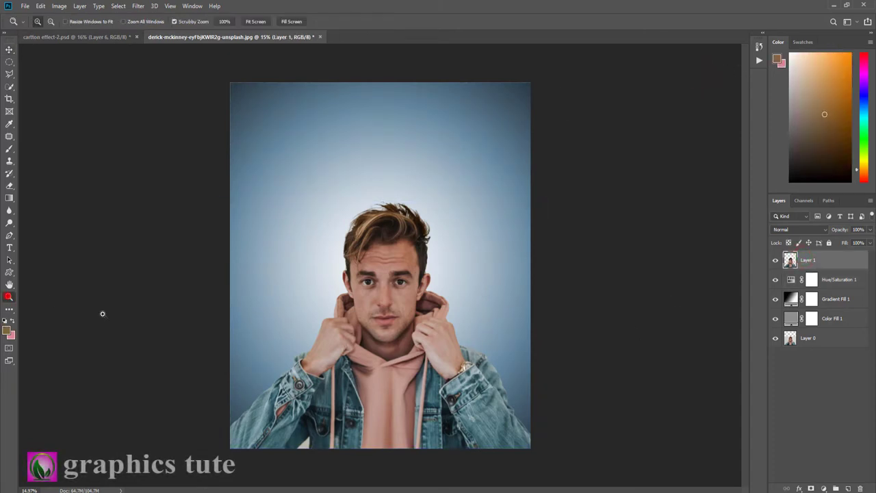
pyautogui.click(404, 290)
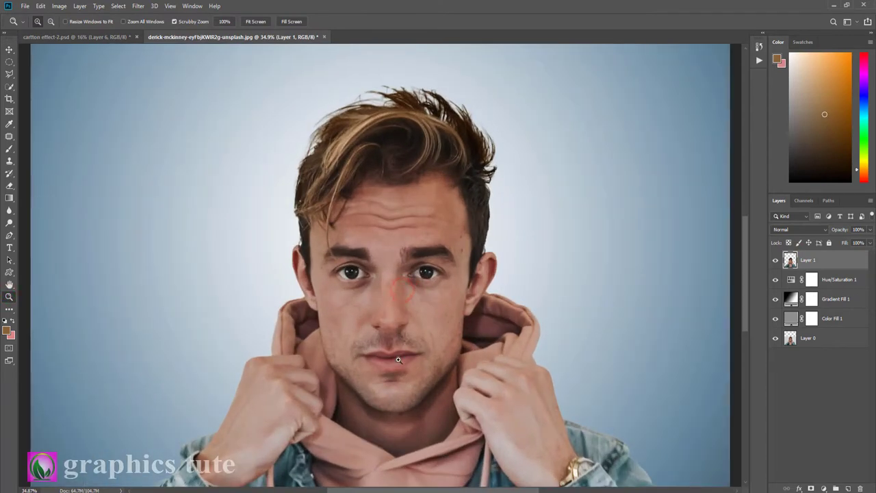
pyautogui.moveTo(383, 329); pyautogui.dragTo(396, 327)
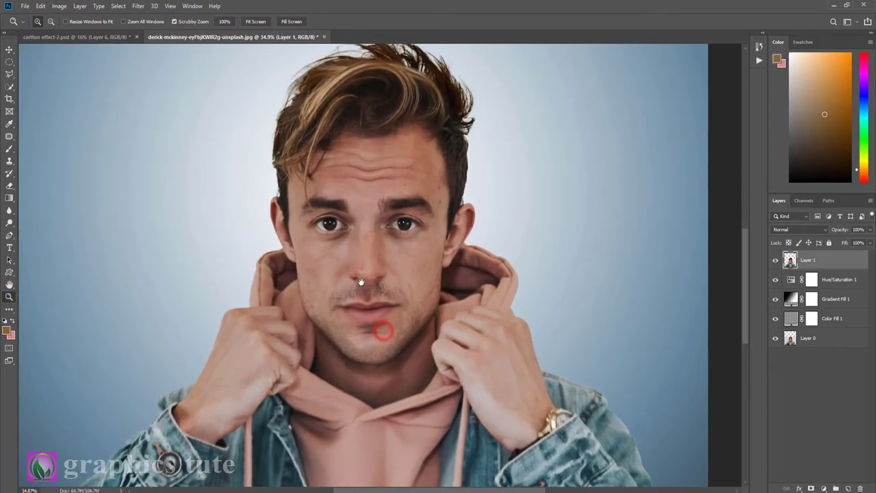
pyautogui.click(9, 73)
pyautogui.click(44, 73)
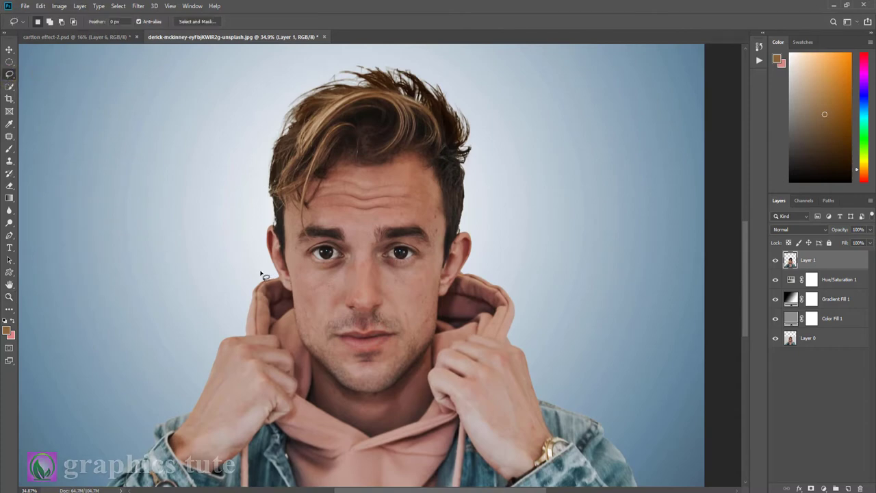
pyautogui.moveTo(261, 273); pyautogui.dragTo(281, 280)
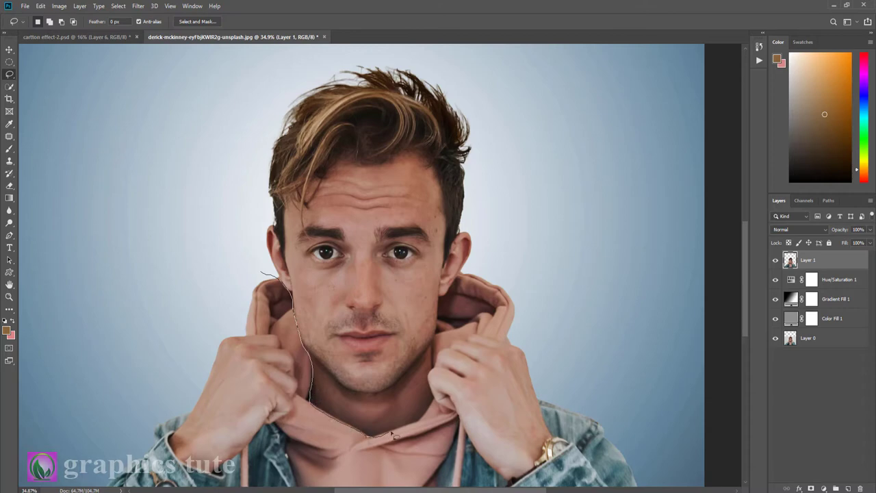
pyautogui.moveTo(392, 433); pyautogui.dragTo(435, 405)
pyautogui.moveTo(470, 261)
pyautogui.mouseDown()
pyautogui.moveTo(465, 61)
pyautogui.moveTo(223, 246)
pyautogui.moveTo(266, 276)
pyautogui.mouseUp()
pyautogui.click(9, 296)
pyautogui.moveTo(377, 230); pyautogui.dragTo(329, 192)
pyautogui.hotkey('ctrl', 'j')
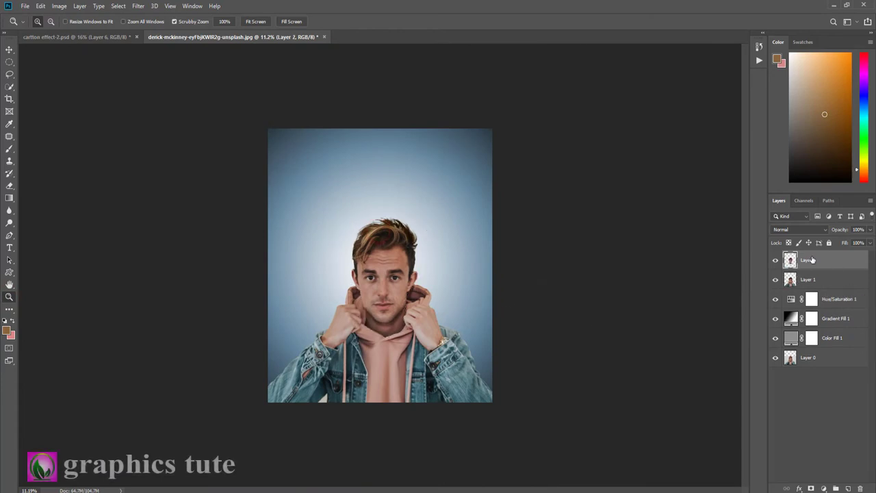
# Step: Scale the Layer 2 head copy to about 165.72% and raise it above the shoulders
pyautogui.click(776, 260)
pyautogui.click(776, 259)
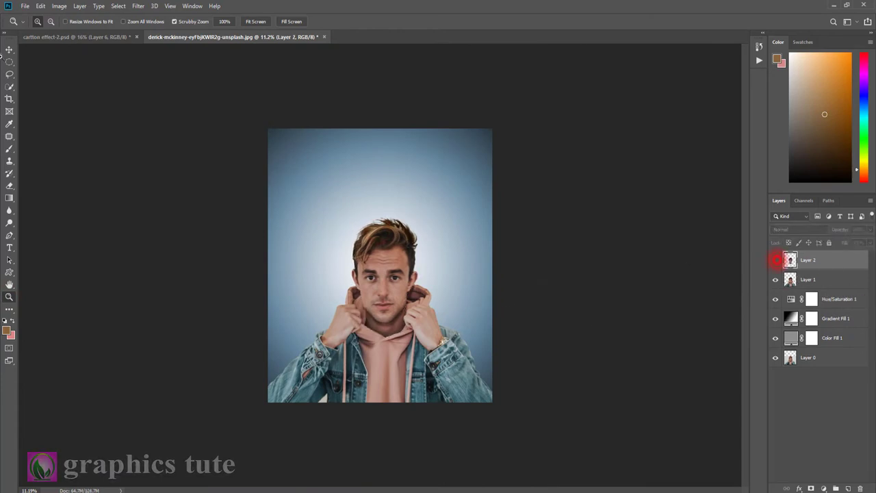
pyautogui.press('v')
pyautogui.click(775, 260)
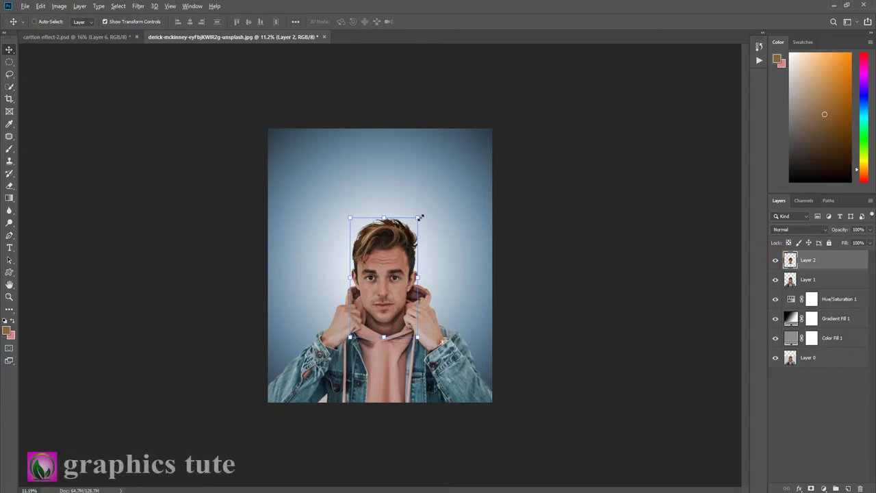
pyautogui.moveTo(420, 218); pyautogui.dragTo(435, 189)
pyautogui.moveTo(391, 266)
pyautogui.mouseDown()
pyautogui.moveTo(397, 210)
pyautogui.moveTo(394, 235)
pyautogui.mouseUp()
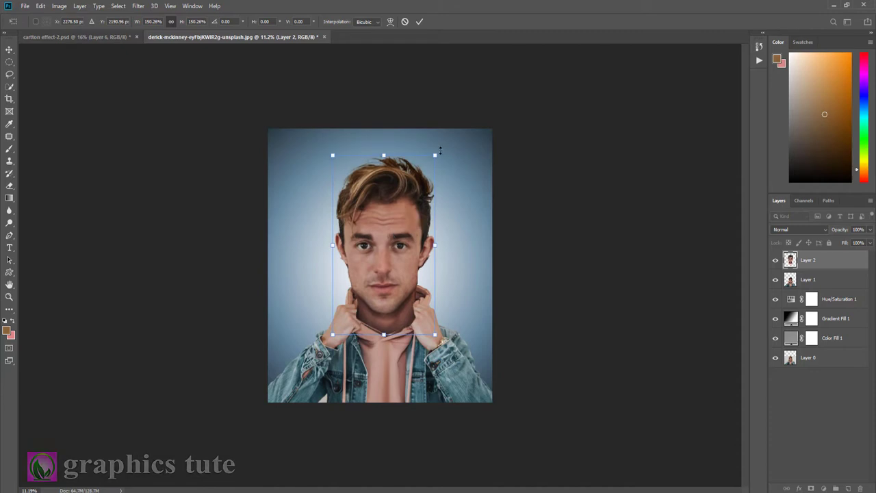
pyautogui.moveTo(435, 155); pyautogui.dragTo(440, 143)
pyautogui.moveTo(364, 196); pyautogui.dragTo(373, 227)
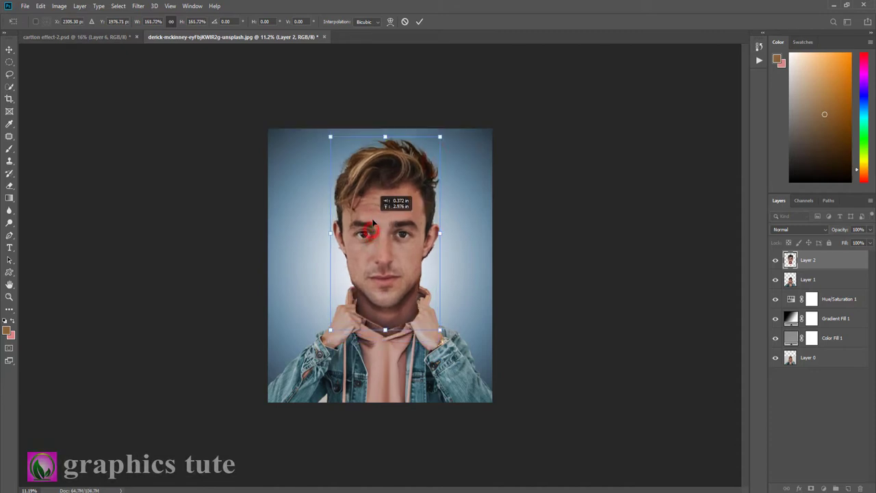
pyautogui.click(420, 22)
pyautogui.click(9, 297)
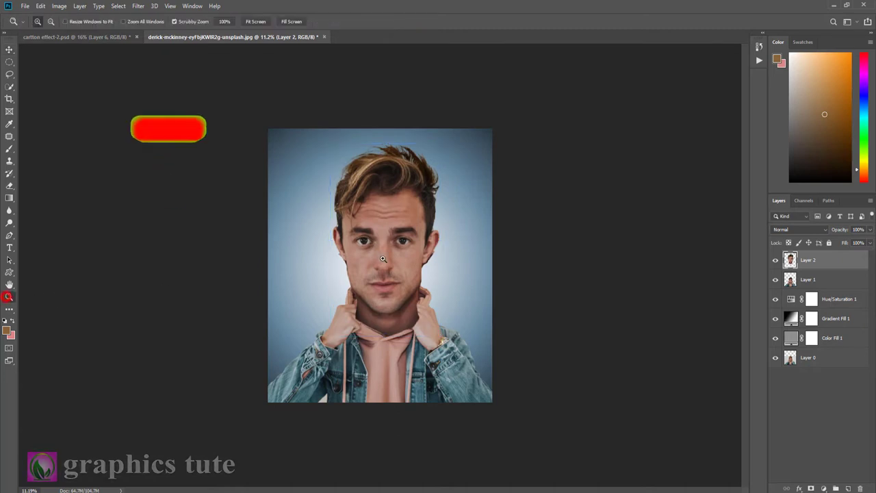
pyautogui.click(383, 259)
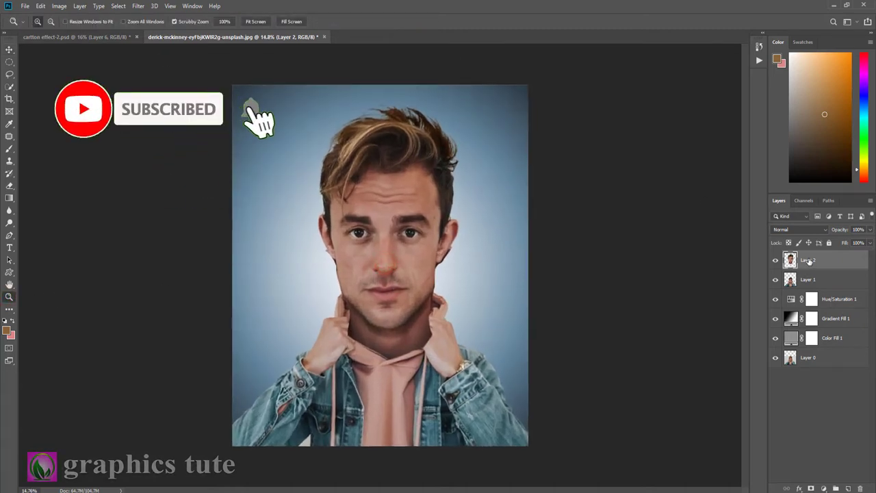
# Step: Push the jaw and chin inward in Liquify with a size-900 Forward Warp brush, then apply
pyautogui.click(827, 259)
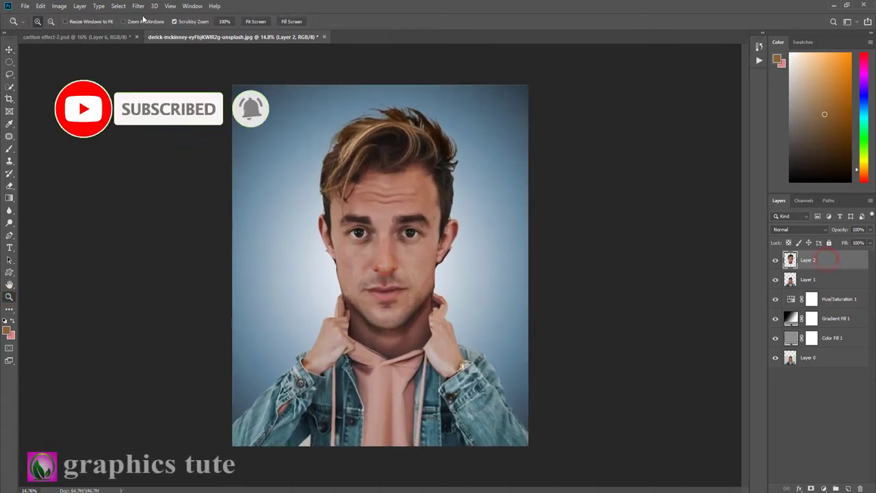
pyautogui.click(139, 6)
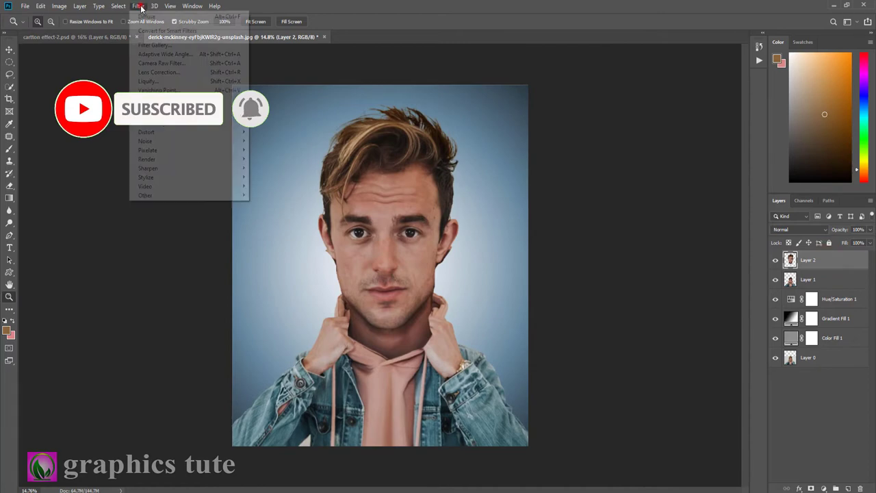
pyautogui.click(156, 81)
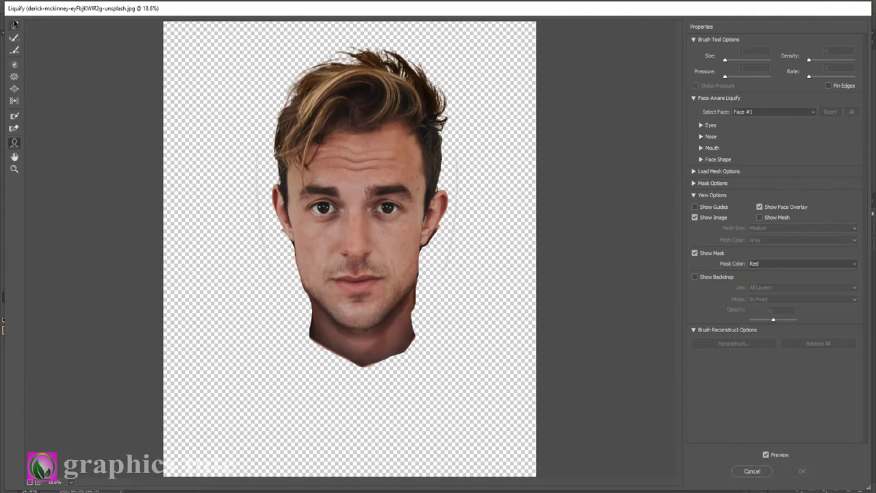
pyautogui.click(13, 26)
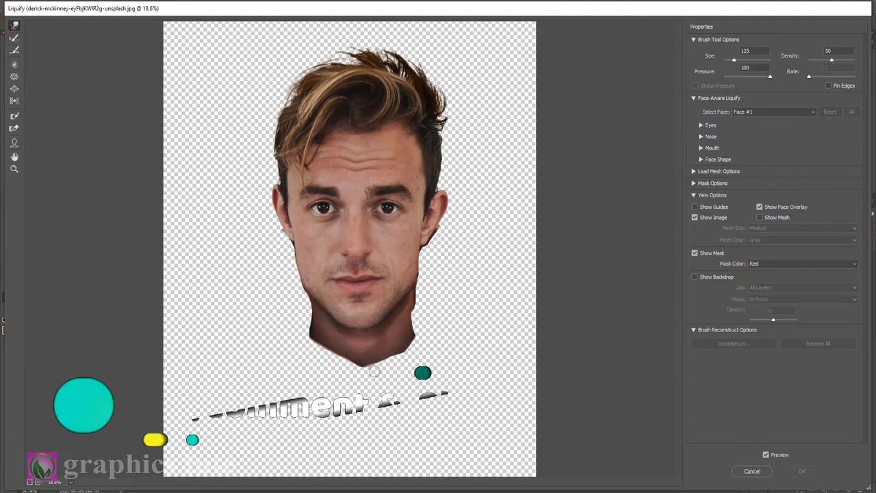
pyautogui.press(']')
pyautogui.press(']')
pyautogui.press(']')
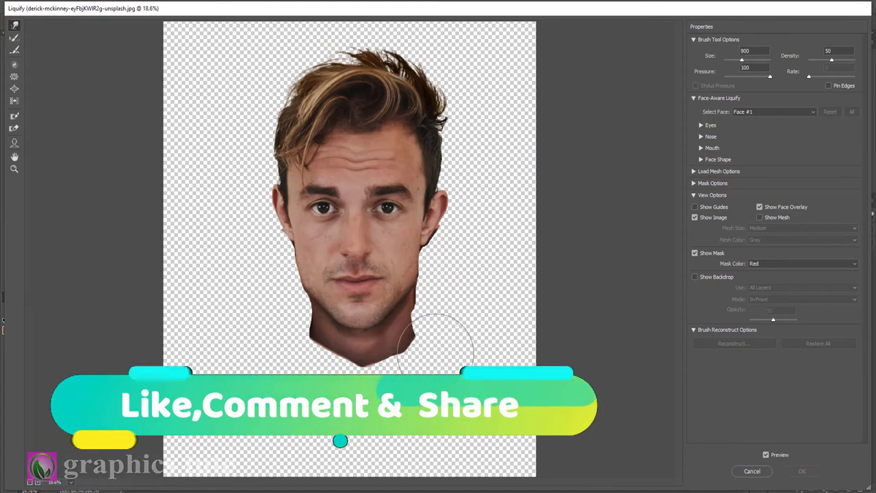
pyautogui.press(']')
pyautogui.press(']')
pyautogui.press(']')
pyautogui.click(433, 356)
pyautogui.moveTo(289, 353); pyautogui.dragTo(318, 356)
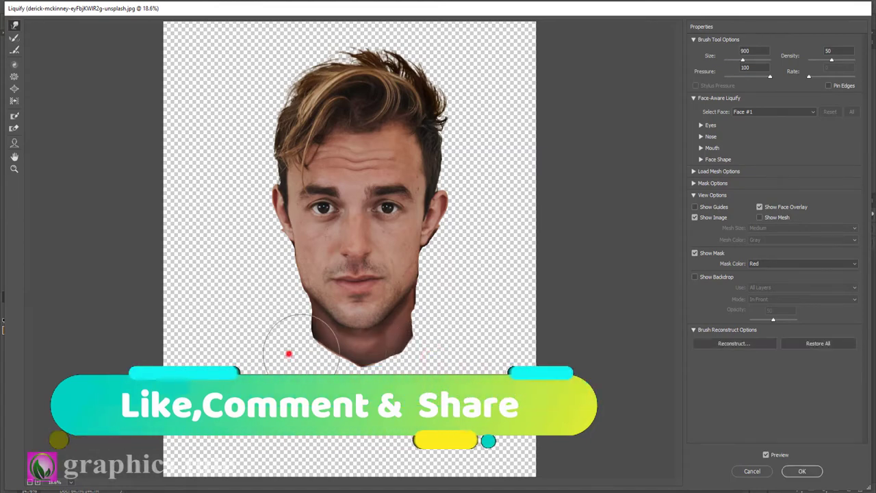
pyautogui.moveTo(428, 350)
pyautogui.mouseDown()
pyautogui.moveTo(362, 365)
pyautogui.moveTo(422, 321)
pyautogui.mouseUp()
pyautogui.moveTo(334, 354); pyautogui.dragTo(385, 356)
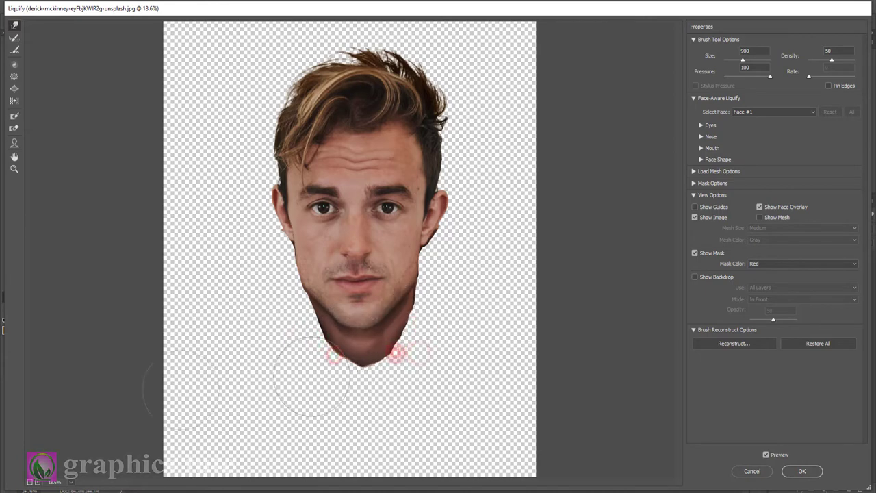
pyautogui.click(803, 470)
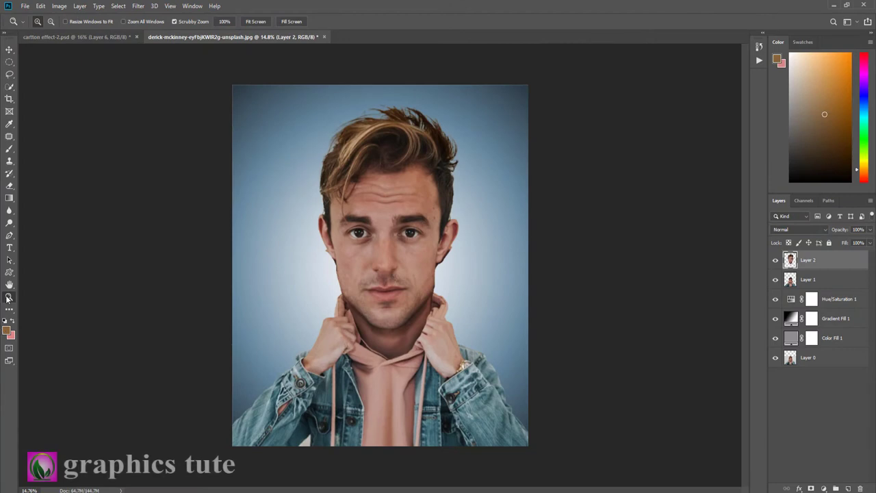
# Step: Add a layer mask to Layer 2 and paint black over the neck, hand and collar seams
pyautogui.moveTo(342, 281); pyautogui.dragTo(358, 318)
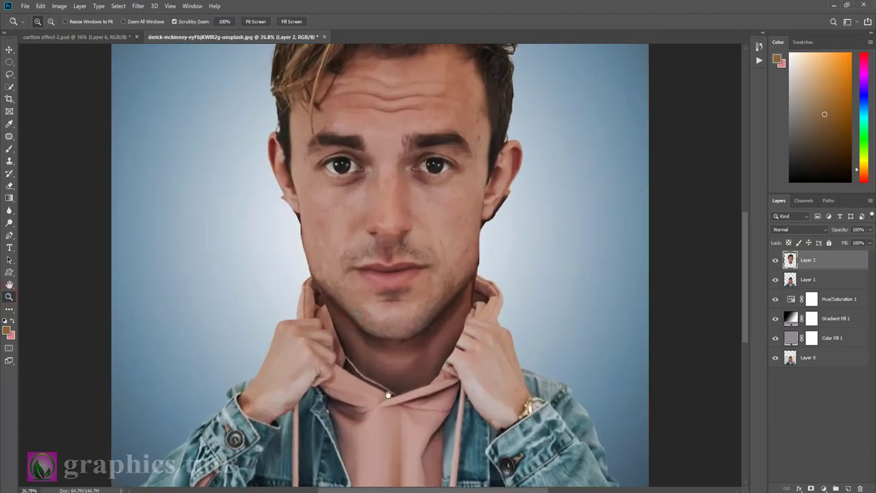
pyautogui.moveTo(388, 382); pyautogui.dragTo(357, 320)
pyautogui.moveTo(402, 297); pyautogui.dragTo(407, 298)
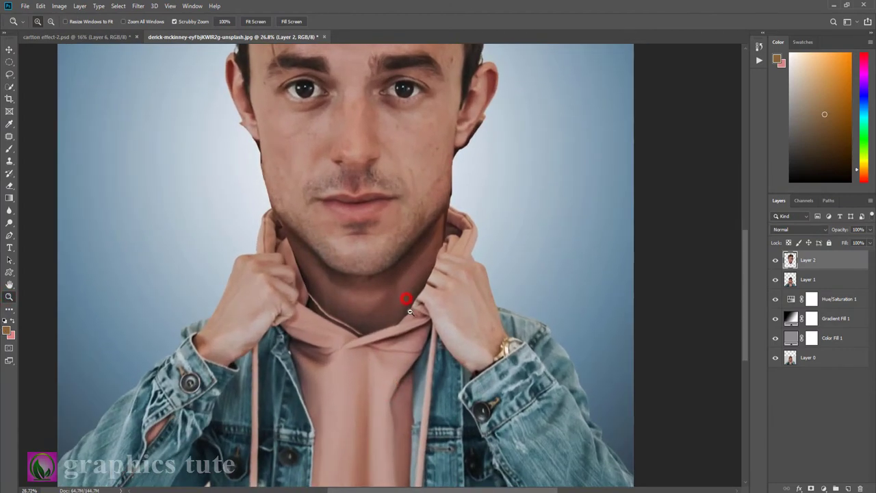
pyautogui.click(810, 488)
pyautogui.click(10, 148)
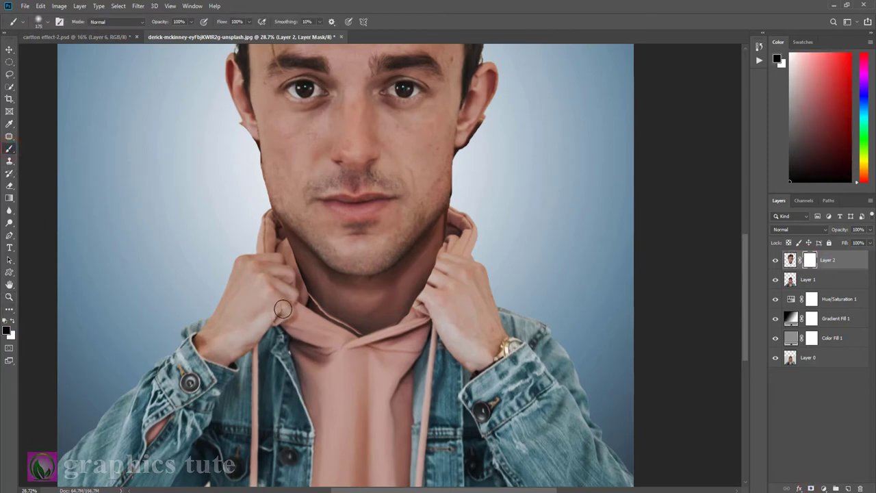
pyautogui.click(286, 242)
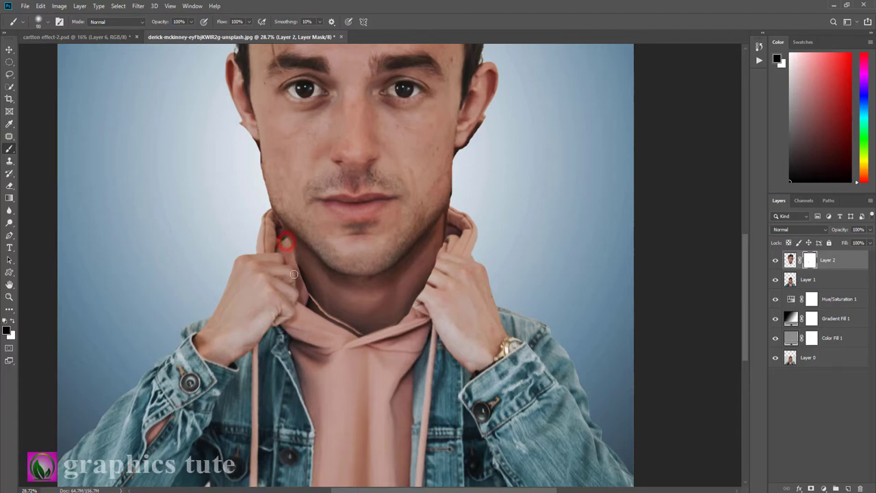
pyautogui.click(295, 269)
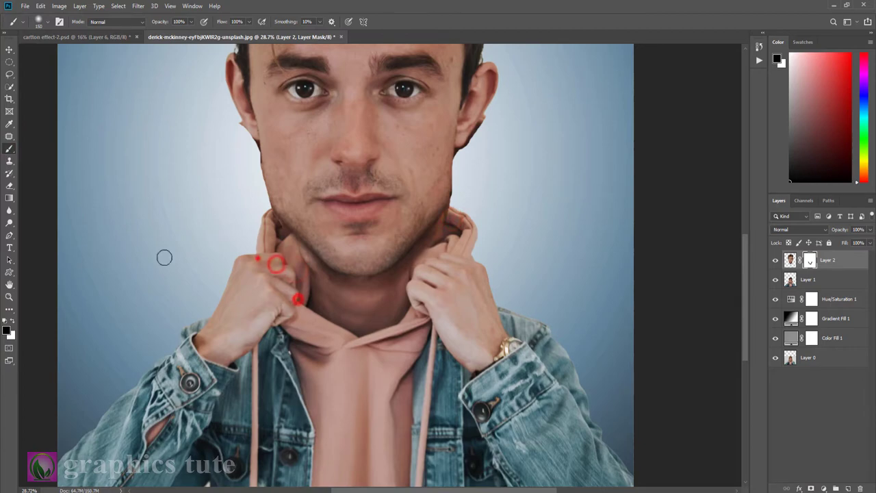
pyautogui.click(297, 296)
# Step: With a smaller brush, mask out the seams along both ear edges and review the whole portrait
pyautogui.click(258, 257)
pyautogui.moveTo(488, 115); pyautogui.dragTo(470, 141)
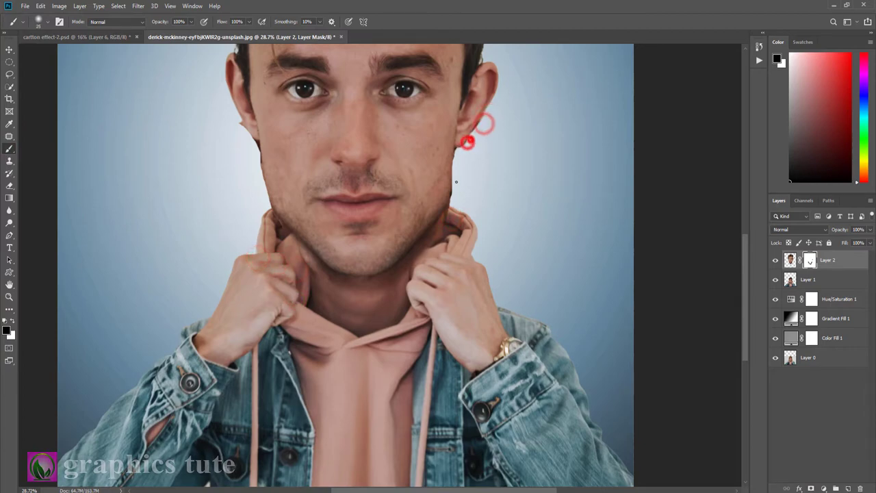
pyautogui.click(242, 128)
pyautogui.moveTo(458, 147); pyautogui.dragTo(456, 185)
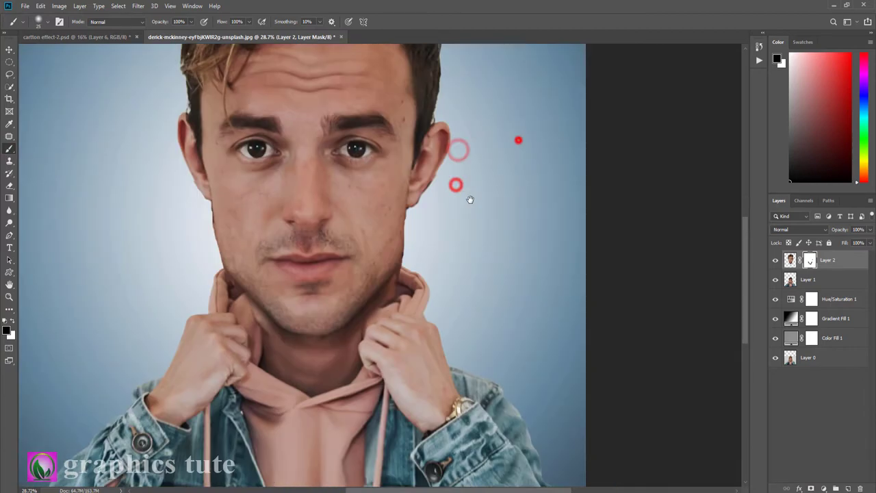
pyautogui.click(518, 140)
pyautogui.press('z')
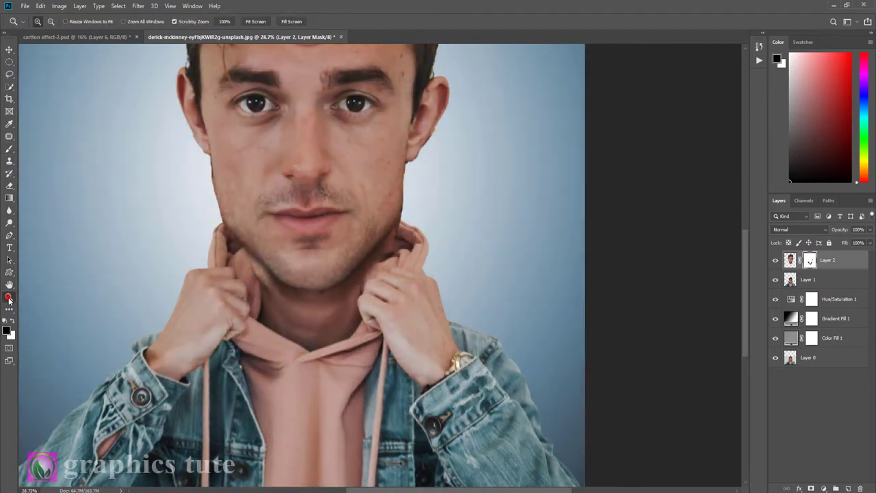
pyautogui.moveTo(352, 201)
pyautogui.mouseDown()
pyautogui.moveTo(337, 175)
pyautogui.moveTo(413, 203)
pyautogui.mouseUp()
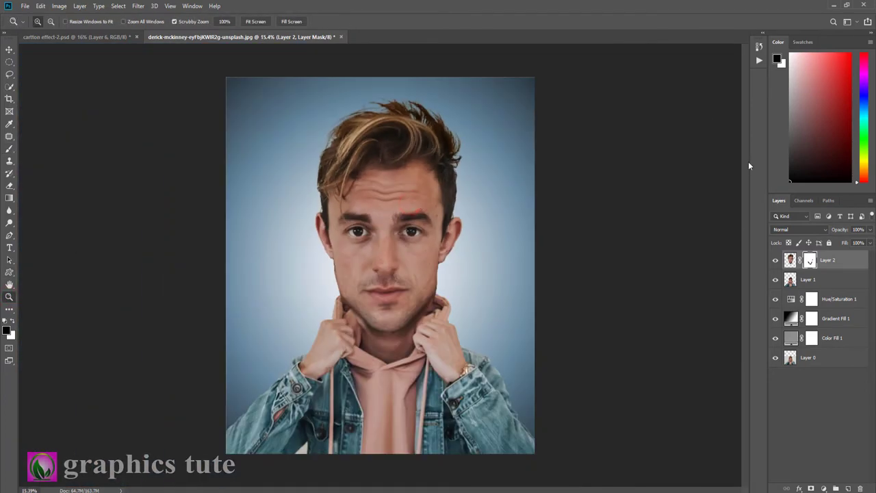
# Step: Merge Layer 2 with Layer 1 using Ctrl+E and duplicate the result as Layer 2 copy
pyautogui.click(816, 281)
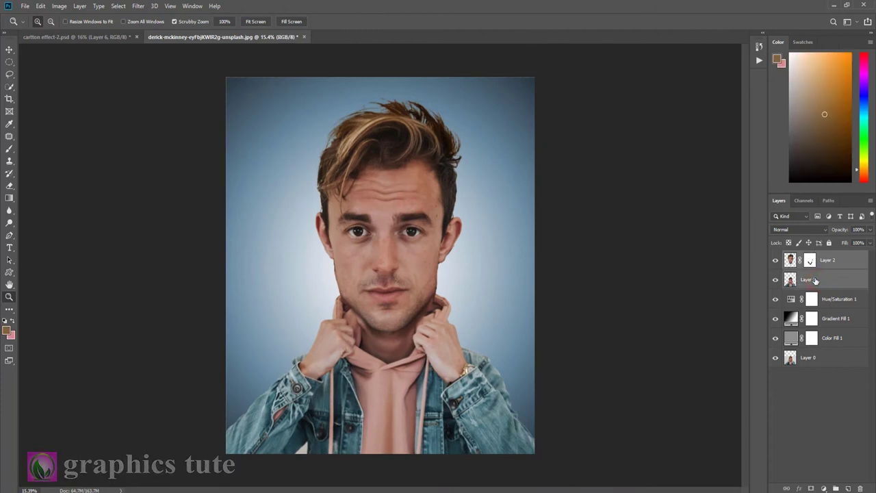
pyautogui.hotkey('ctrl', 'e')
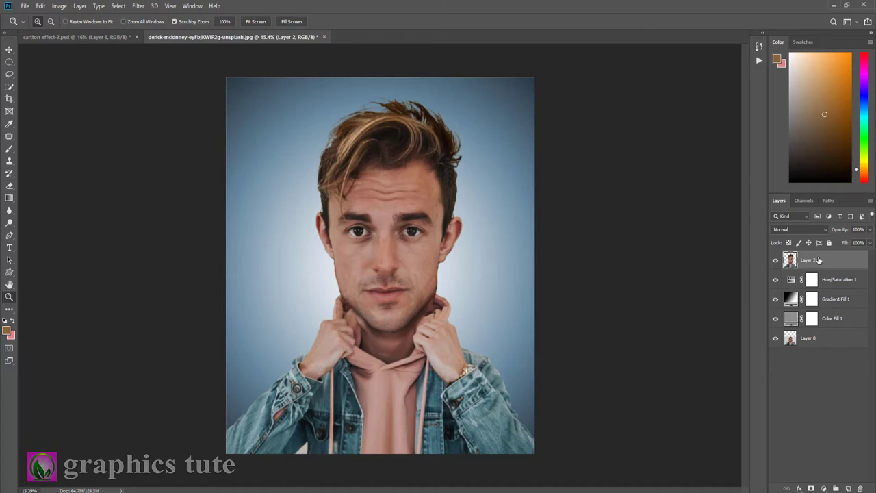
pyautogui.hotkey('ctrl', 'j')
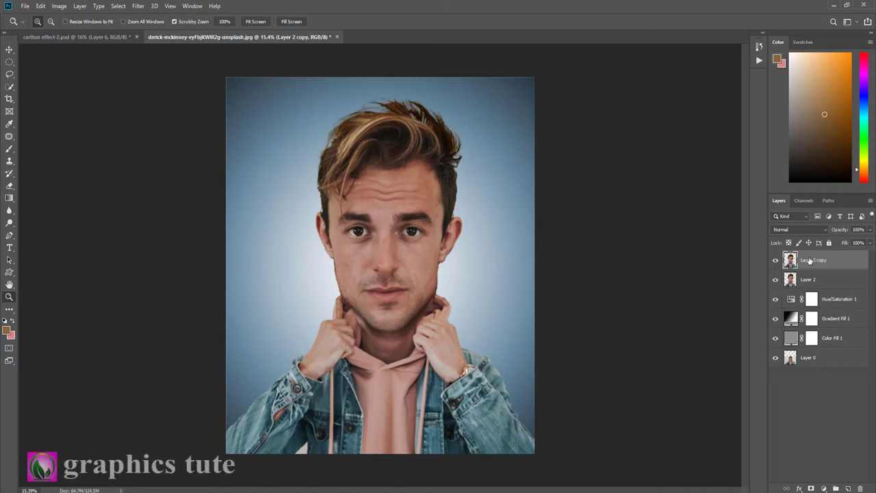
pyautogui.click(136, 8)
pyautogui.moveTo(148, 168)
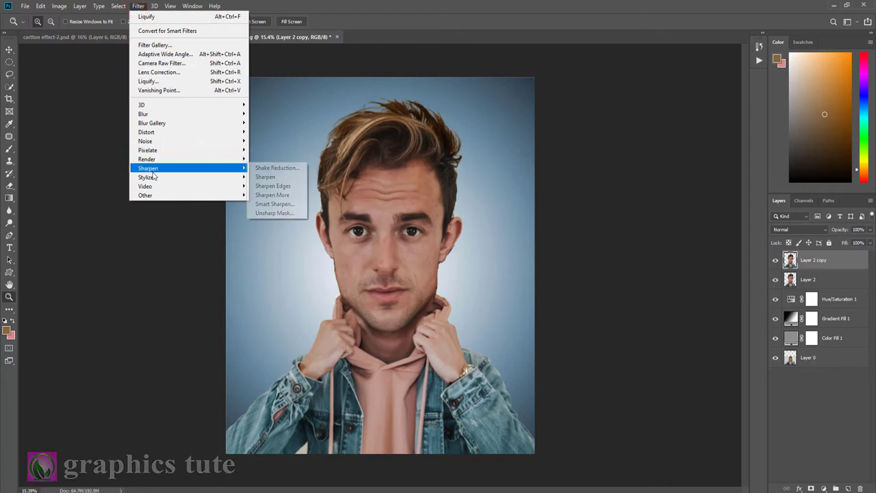
# Step: Set Smart Sharpen on Layer 2 copy to Amount 252%, Radius 3.9 px, Reduce Noise 23%
pyautogui.click(276, 205)
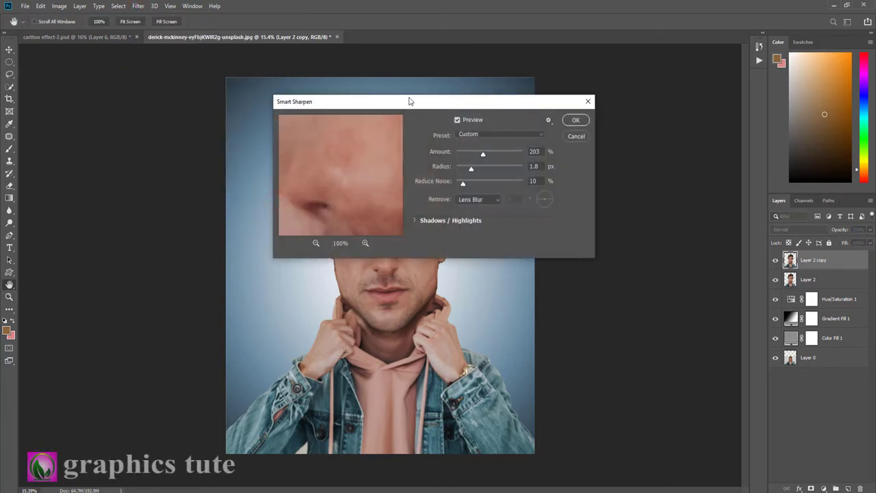
pyautogui.moveTo(409, 103); pyautogui.dragTo(610, 63)
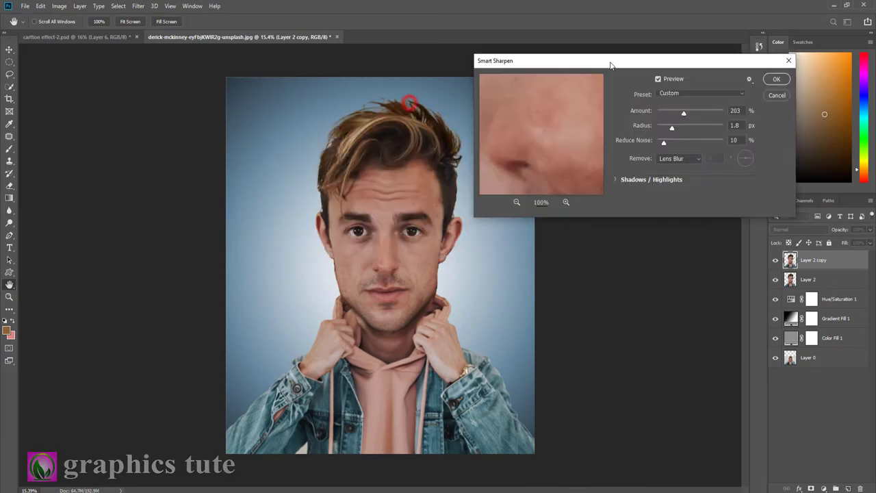
pyautogui.click(694, 111)
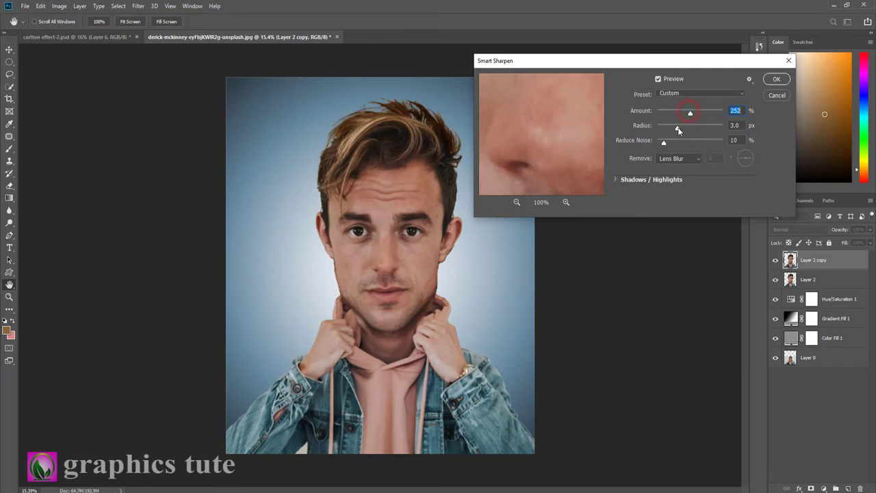
pyautogui.click(683, 129)
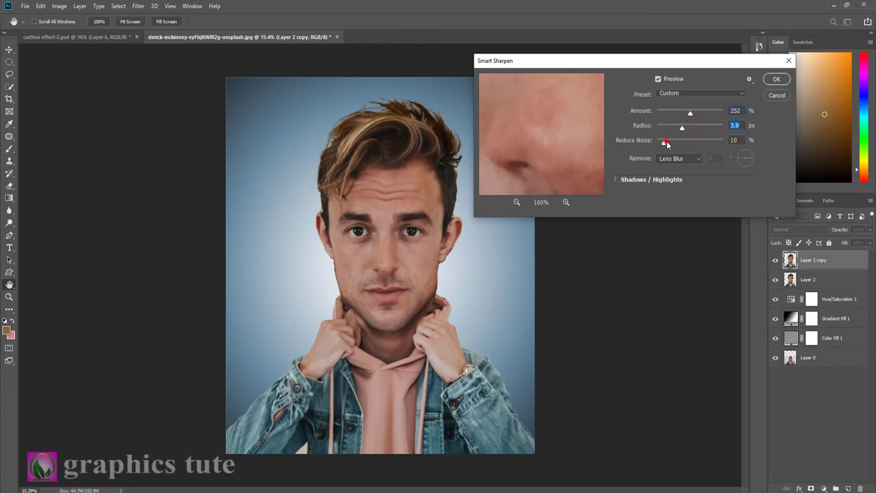
pyautogui.moveTo(669, 141); pyautogui.dragTo(673, 141)
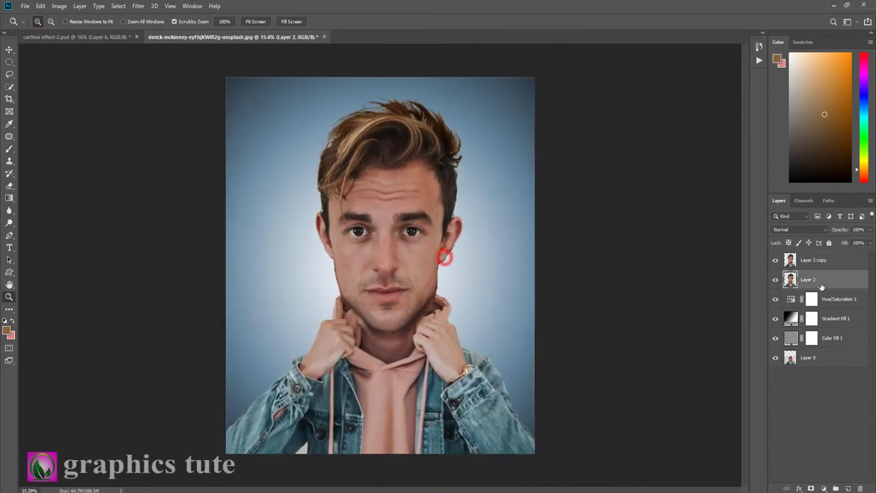
# Step: On Layer 2 copy, apply Unsharp Mask with Amount 75%, Radius 17.1 px and Threshold 9
pyautogui.click(812, 260)
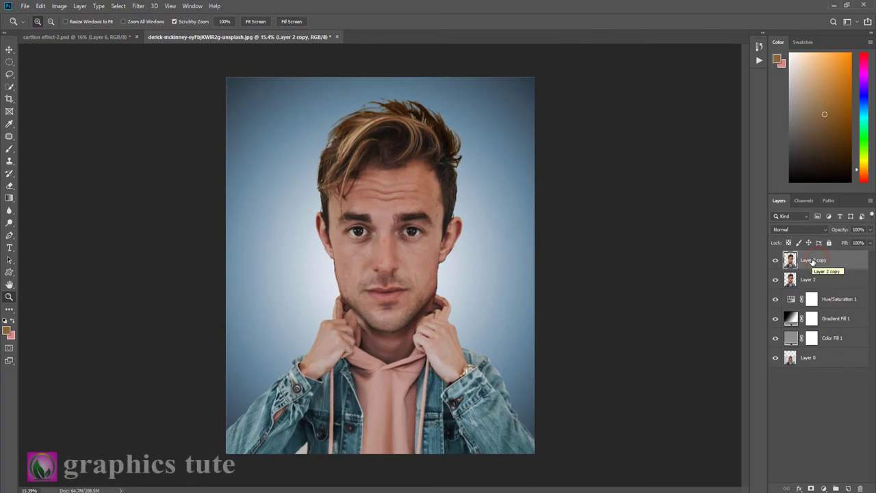
pyautogui.click(138, 7)
pyautogui.moveTo(148, 167)
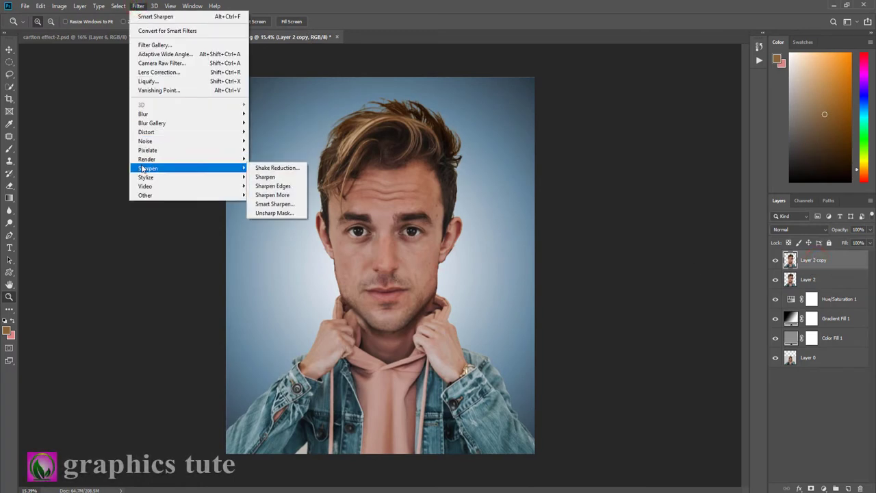
pyautogui.click(273, 213)
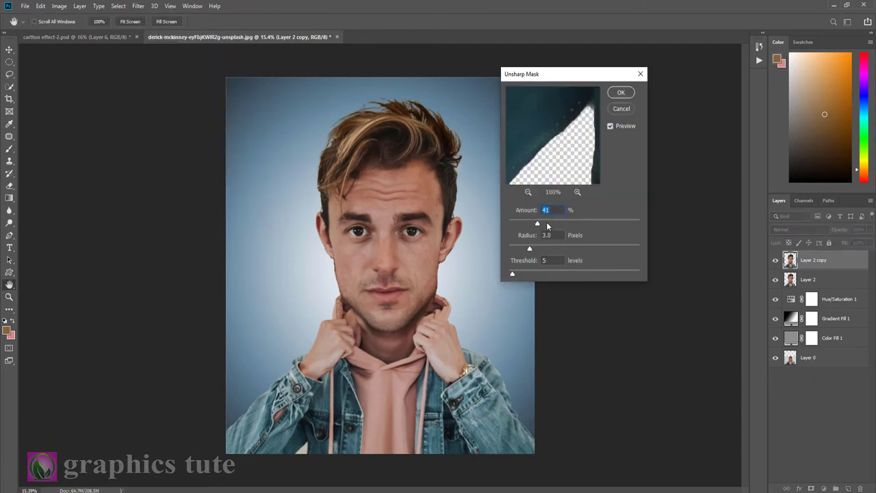
pyautogui.moveTo(546, 221); pyautogui.dragTo(558, 223)
pyautogui.moveTo(530, 248); pyautogui.dragTo(550, 247)
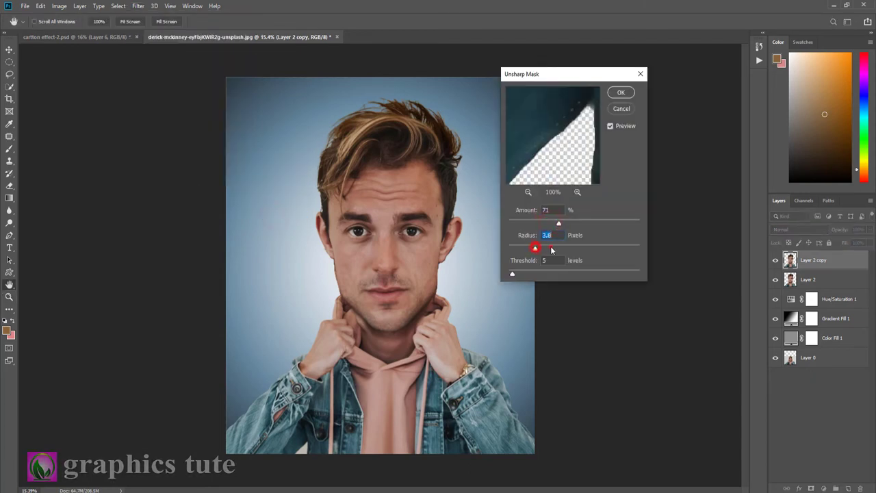
pyautogui.click(513, 274)
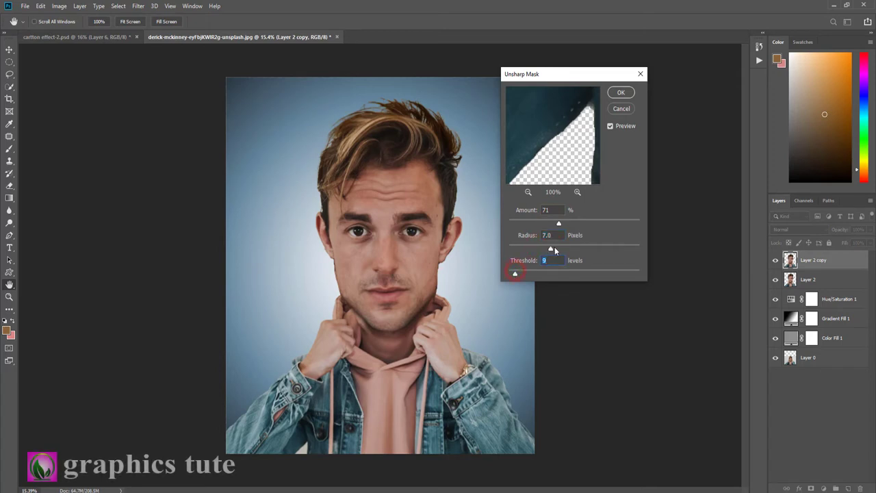
pyautogui.moveTo(562, 221); pyautogui.dragTo(561, 223)
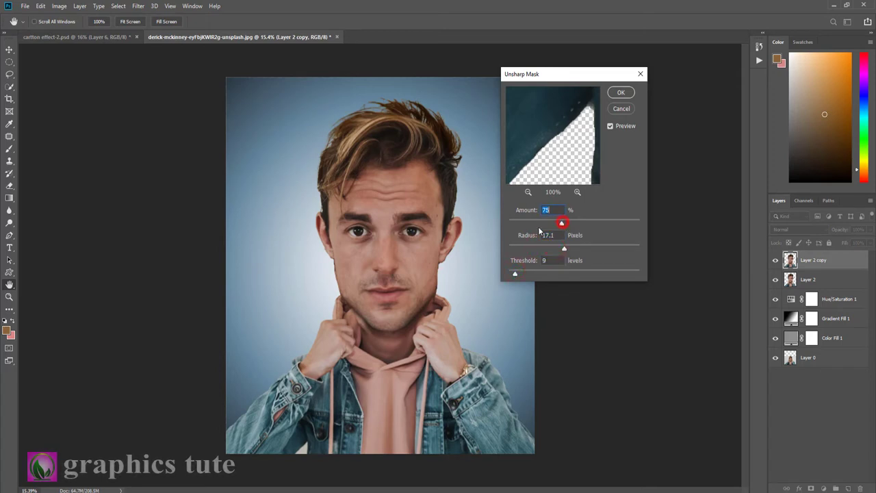
pyautogui.click(620, 92)
pyautogui.press('z')
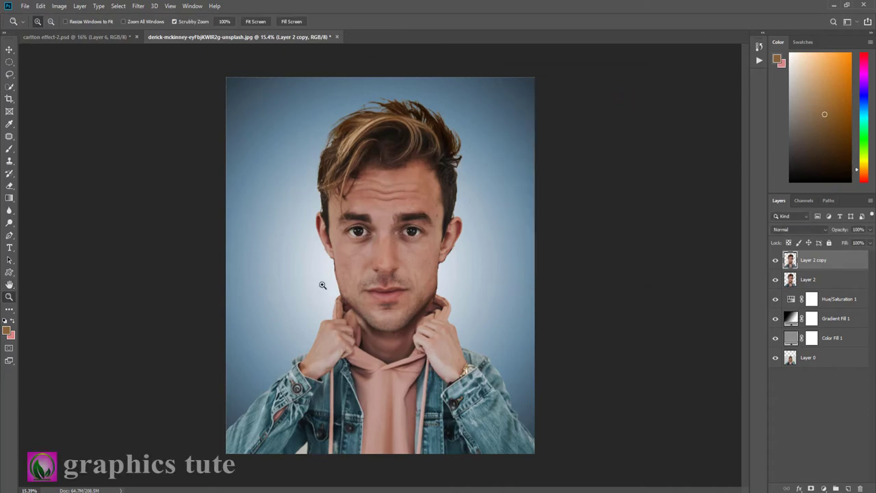
# Step: Zoom in on the sharpened face and bring up Liquify for Layer 2 copy 2
pyautogui.moveTo(401, 210)
pyautogui.mouseDown()
pyautogui.moveTo(394, 228)
pyautogui.moveTo(367, 215)
pyautogui.mouseUp()
pyautogui.moveTo(395, 245); pyautogui.dragTo(416, 258)
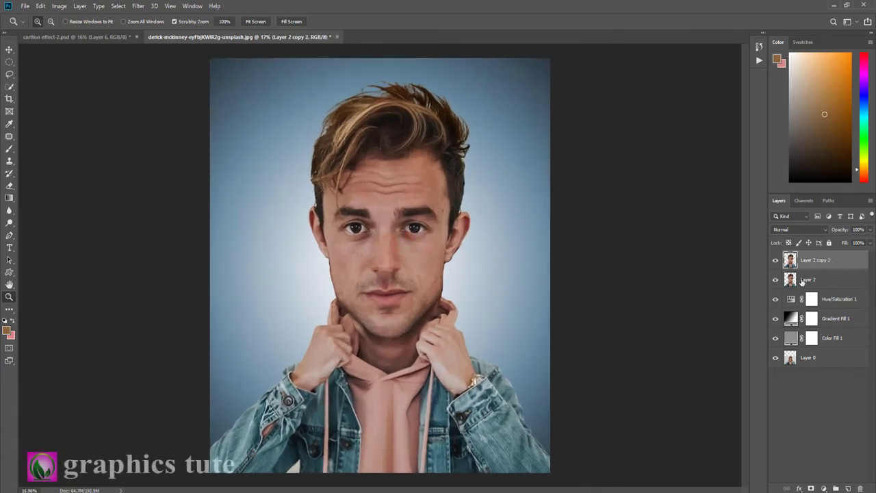
pyautogui.click(139, 6)
pyautogui.click(153, 80)
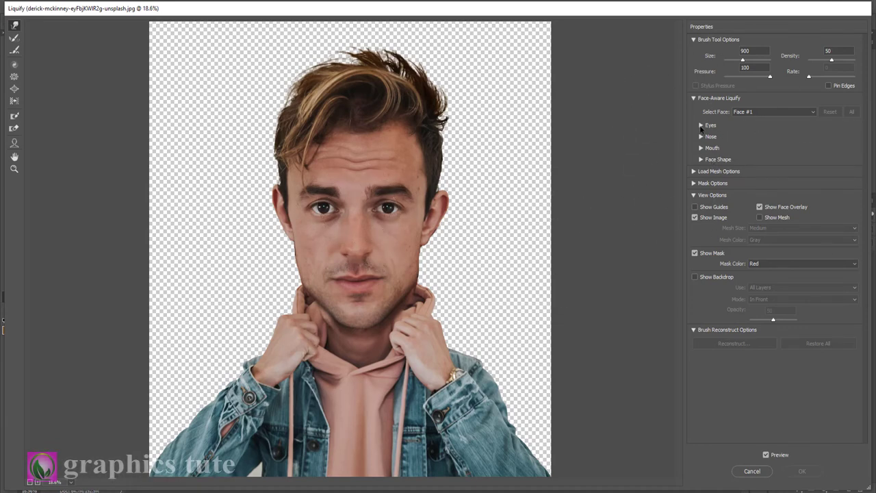
# Step: Set Eye Size, Height and Width to 100, tilt the left eye, and set Eye Distance -1
pyautogui.click(701, 126)
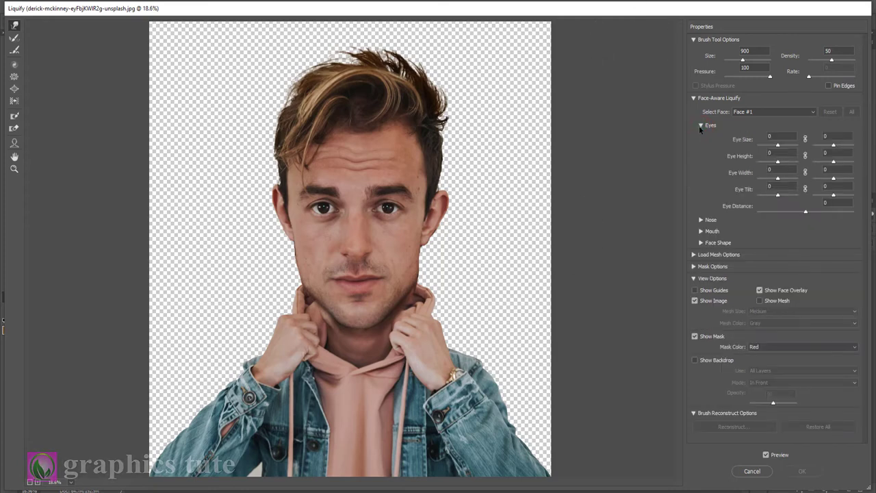
pyautogui.click(778, 145)
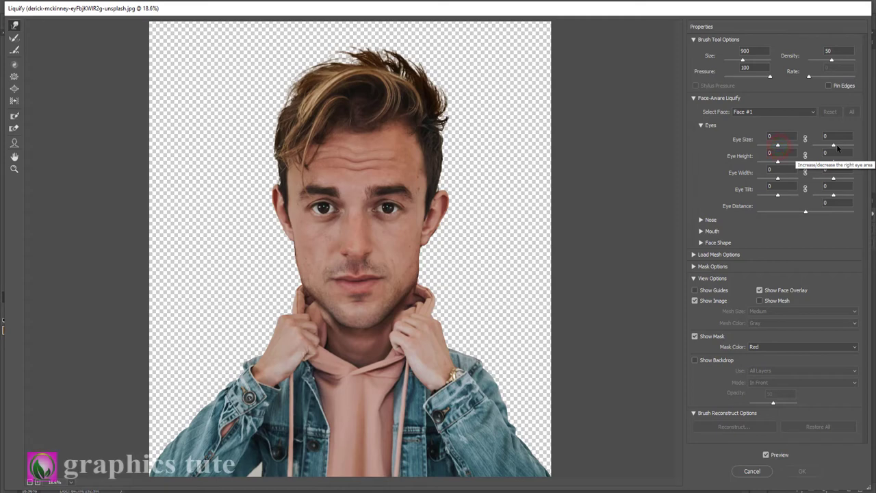
pyautogui.moveTo(778, 146); pyautogui.dragTo(853, 145)
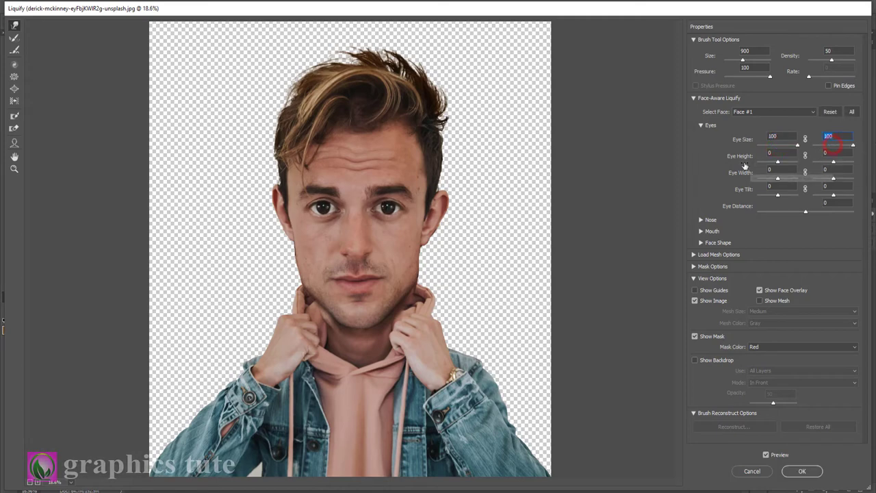
pyautogui.moveTo(777, 160); pyautogui.dragTo(853, 161)
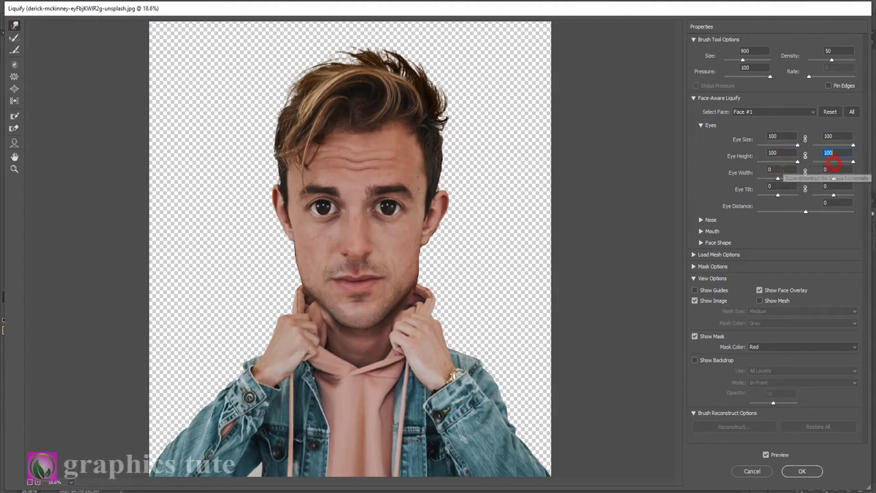
pyautogui.moveTo(777, 177); pyautogui.dragTo(852, 177)
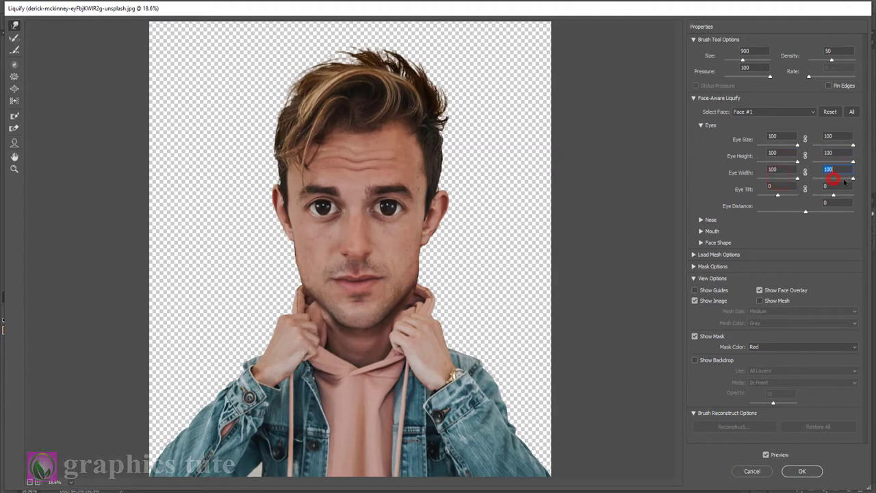
pyautogui.click(778, 195)
pyautogui.moveTo(778, 197); pyautogui.dragTo(784, 198)
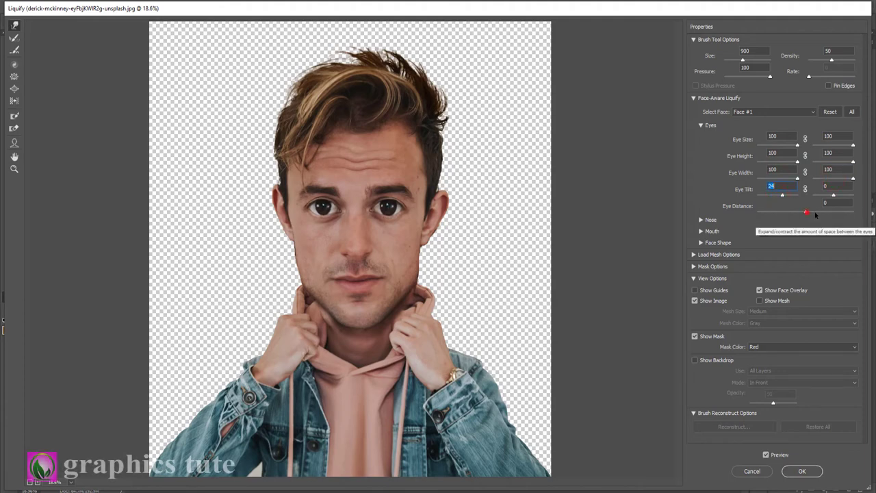
pyautogui.click(806, 211)
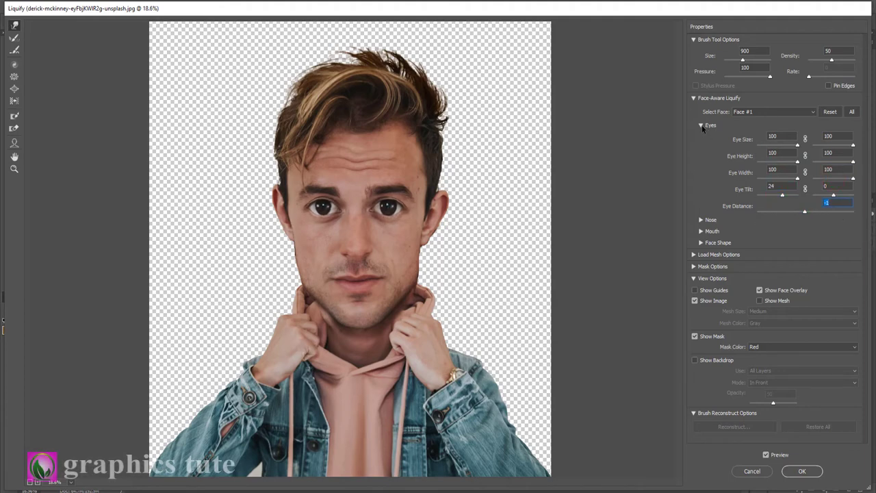
pyautogui.click(701, 126)
# Step: Raise Nose Height to 21, increase the smile, enlarge the forehead, and apply the face reshaping
pyautogui.click(700, 136)
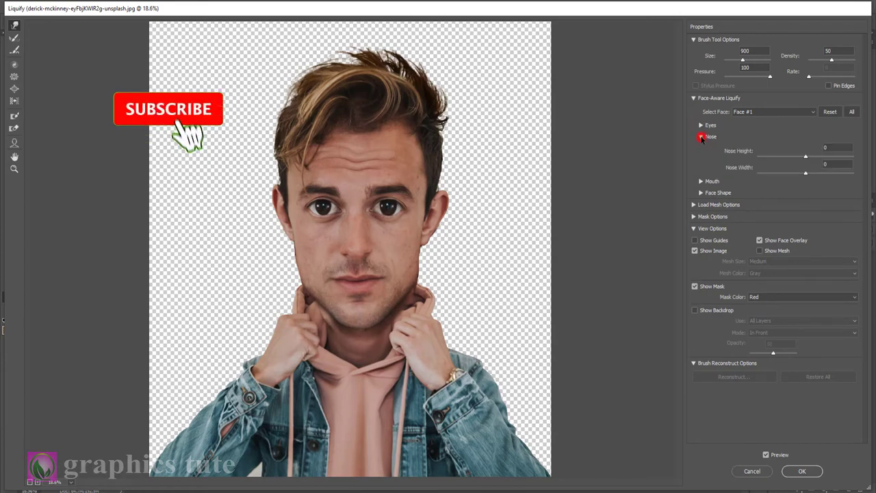
pyautogui.moveTo(806, 157); pyautogui.dragTo(826, 173)
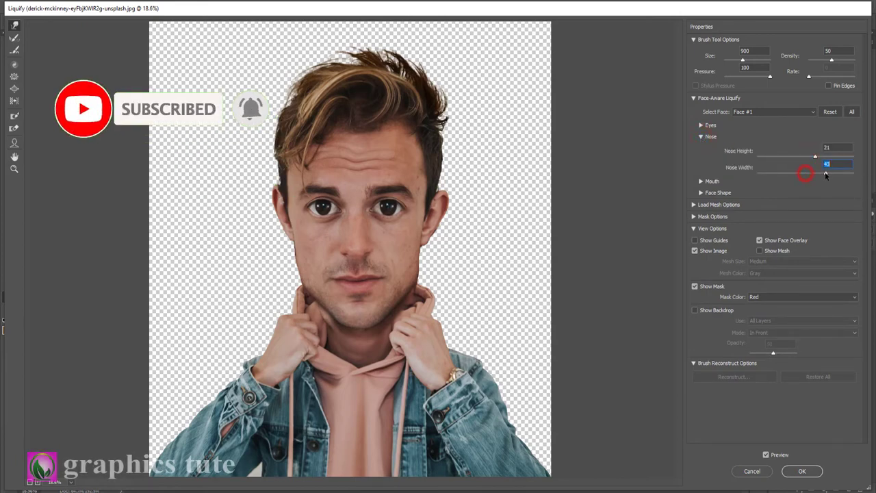
pyautogui.click(700, 136)
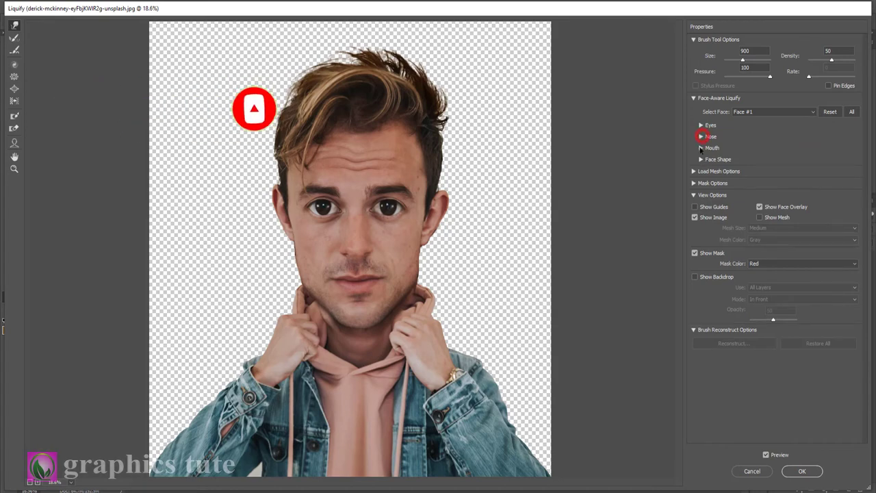
pyautogui.click(701, 148)
pyautogui.moveTo(805, 167)
pyautogui.mouseDown()
pyautogui.moveTo(826, 167)
pyautogui.moveTo(841, 185)
pyautogui.moveTo(772, 201)
pyautogui.moveTo(852, 234)
pyautogui.mouseUp()
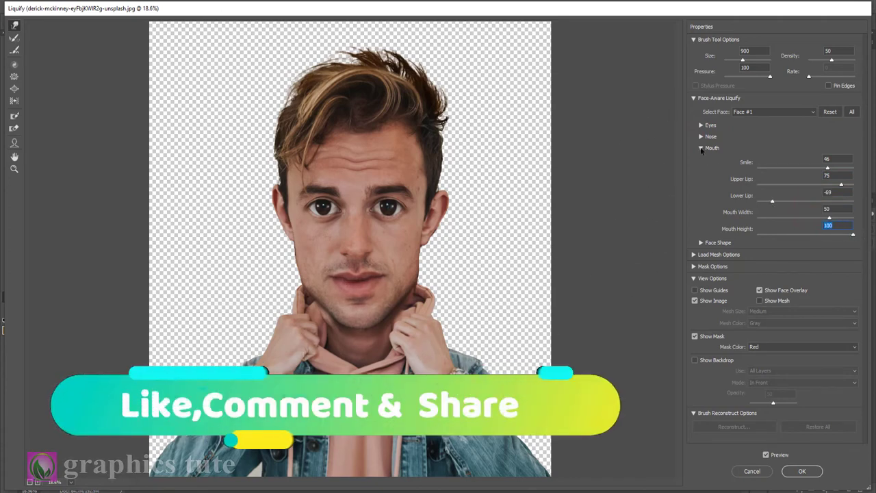
pyautogui.click(701, 148)
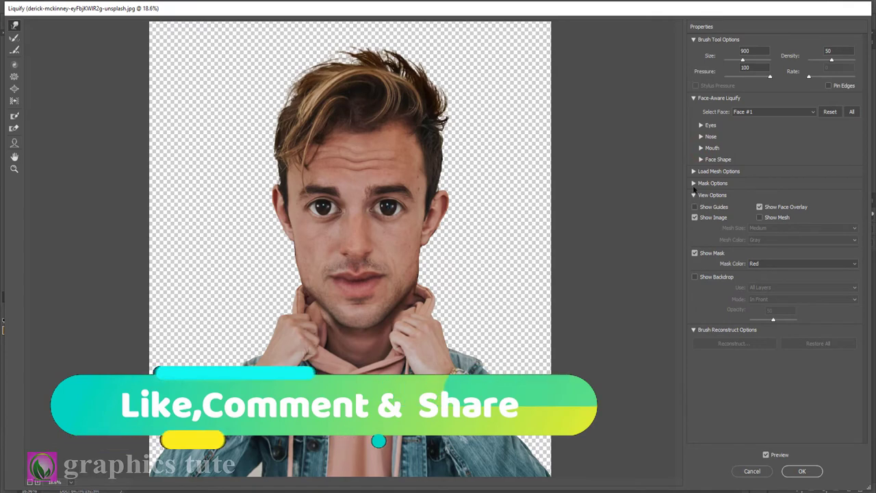
pyautogui.click(700, 159)
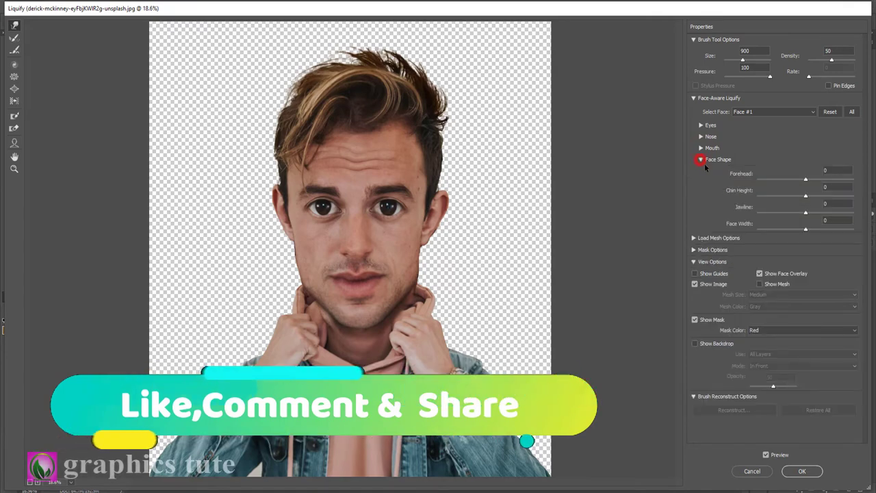
pyautogui.moveTo(805, 178)
pyautogui.mouseDown()
pyautogui.moveTo(831, 179)
pyautogui.moveTo(788, 213)
pyautogui.moveTo(809, 231)
pyautogui.mouseUp()
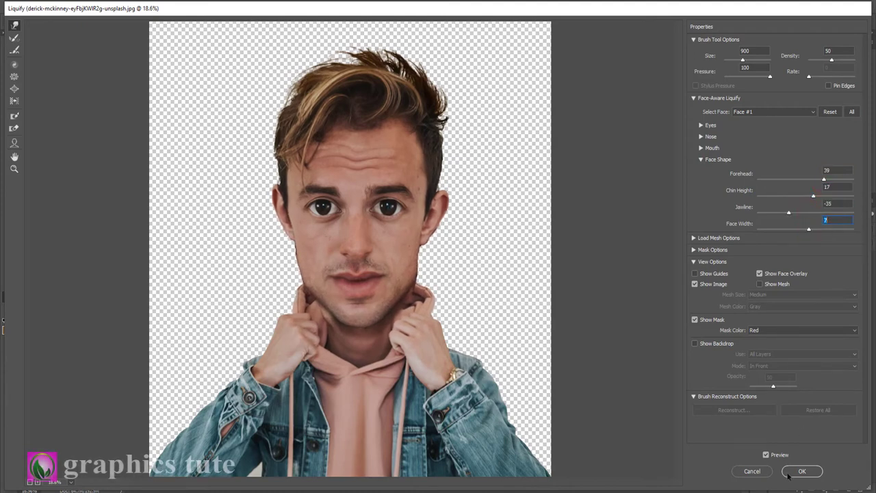
pyautogui.click(800, 472)
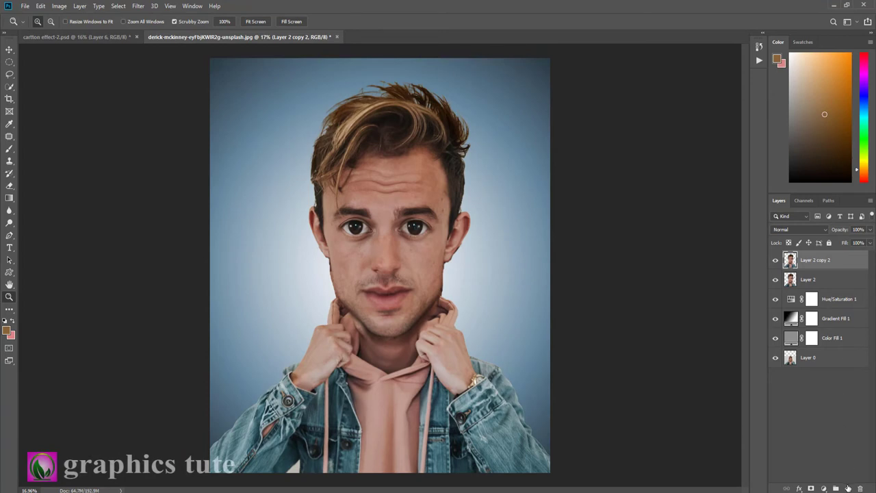
# Step: Stamp the visible image onto new Layer 3 and boost it in Camera Raw (Contrast +25, Vibrance +6)
pyautogui.click(847, 488)
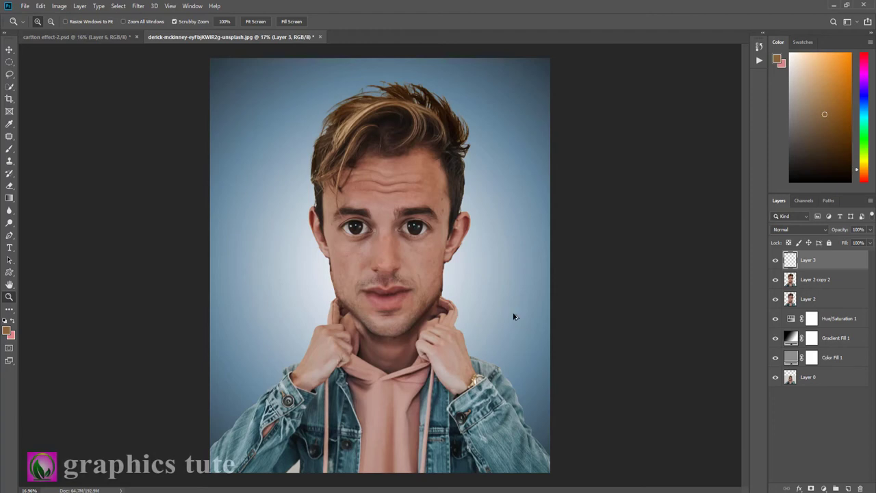
pyautogui.hotkey('ctrl', 'shift', 'alt', 'e')
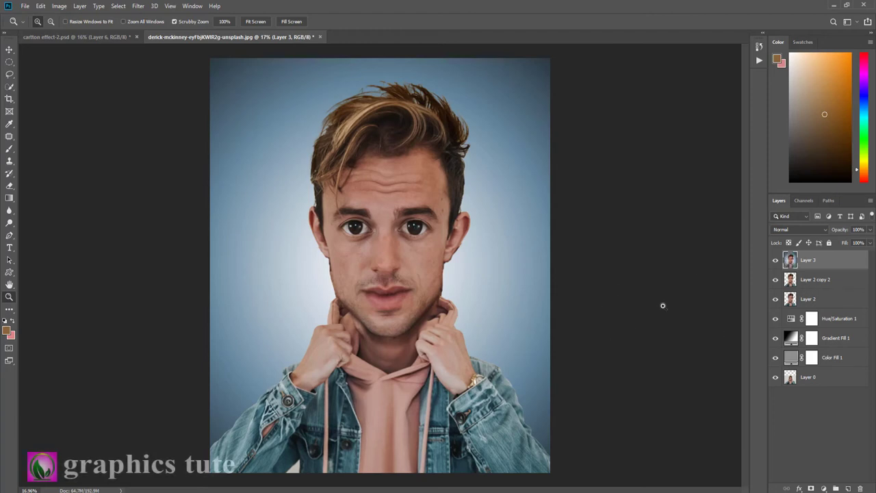
pyautogui.click(139, 9)
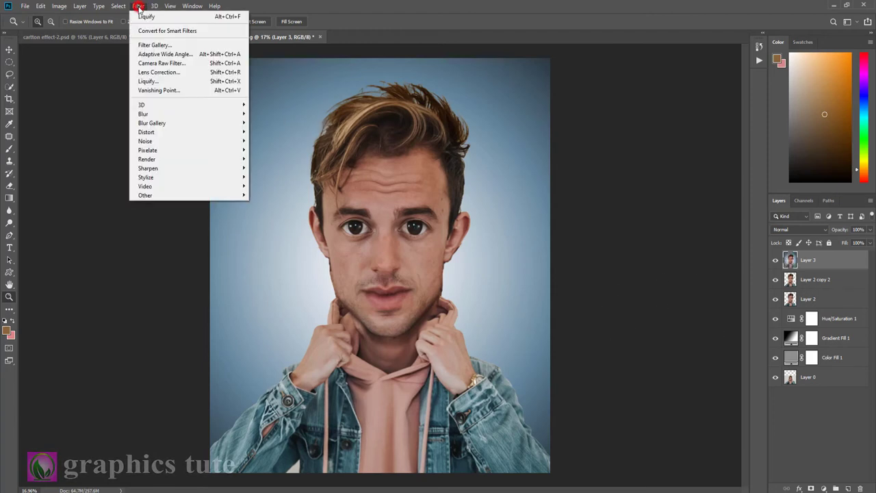
pyautogui.click(147, 60)
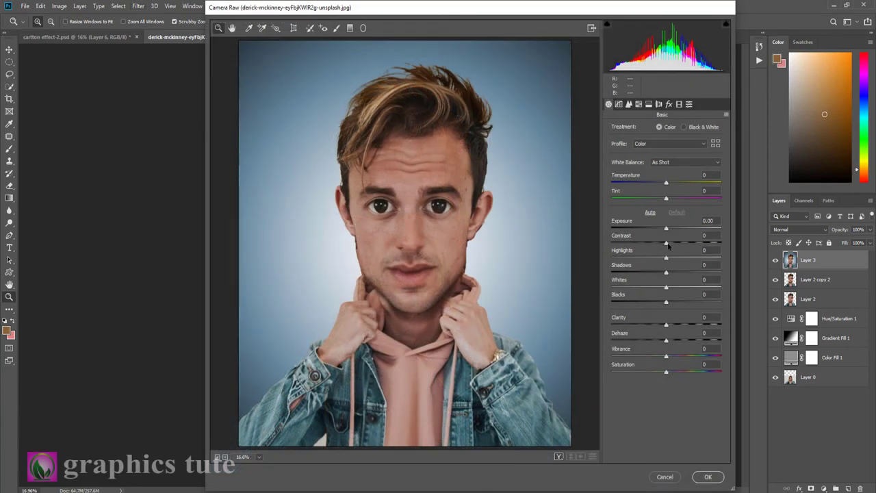
pyautogui.moveTo(667, 244)
pyautogui.mouseDown()
pyautogui.moveTo(679, 243)
pyautogui.moveTo(683, 273)
pyautogui.moveTo(654, 292)
pyautogui.moveTo(671, 327)
pyautogui.mouseUp()
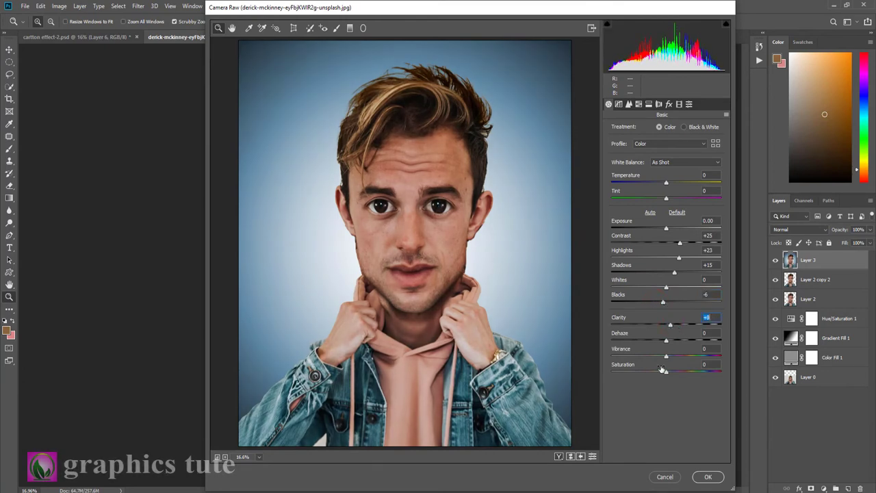
pyautogui.moveTo(666, 357); pyautogui.dragTo(668, 373)
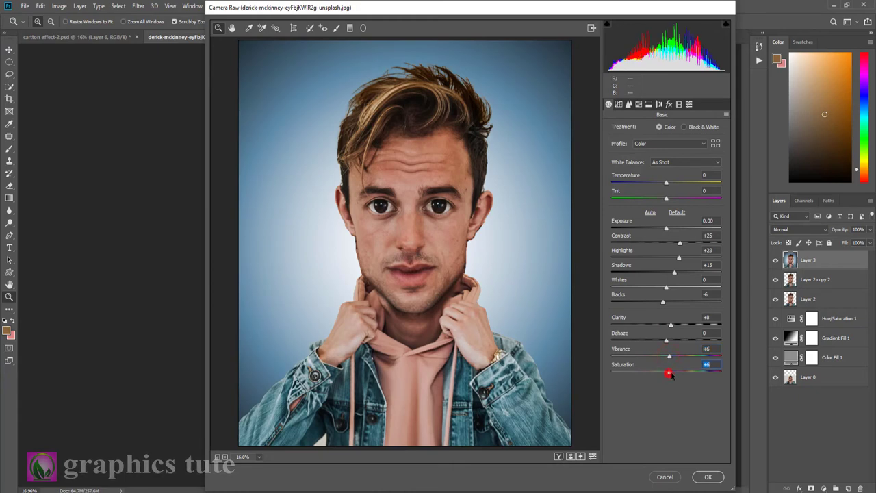
pyautogui.click(707, 476)
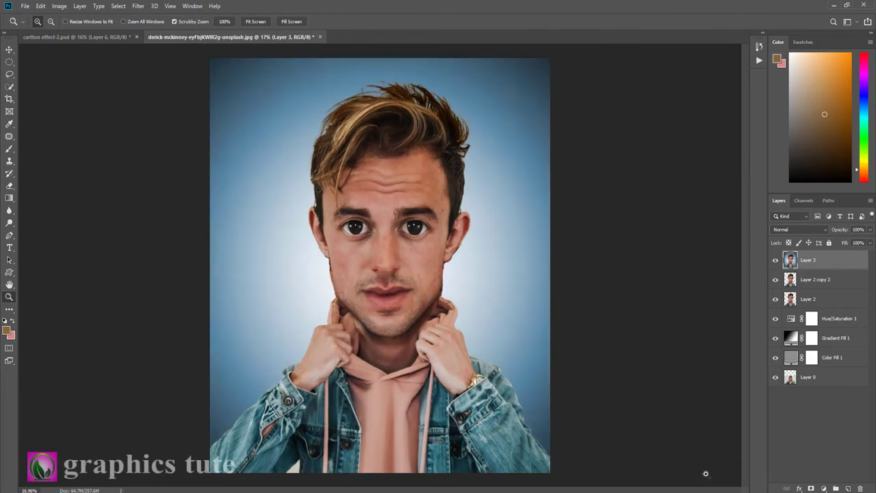
# Step: Stamp a merged copy onto new Layer 4, apply Unsharp Mask at 63%, and toggle visibility to compare
pyautogui.click(848, 488)
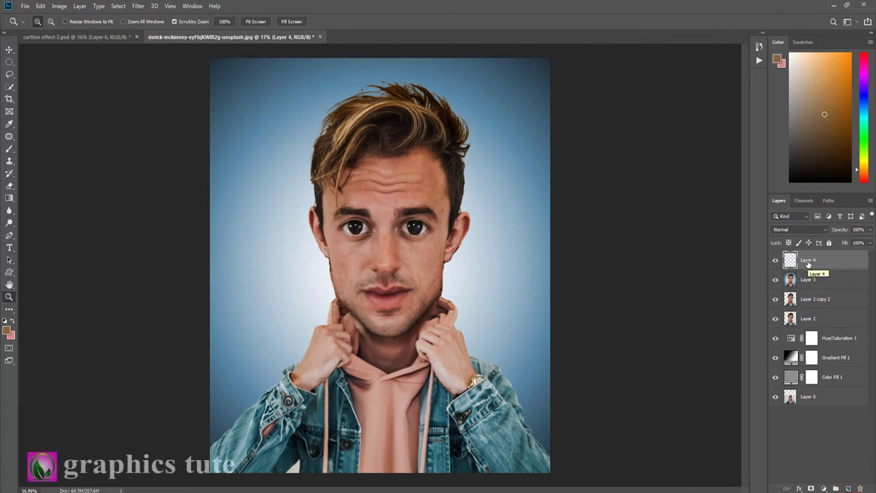
pyautogui.hotkey('ctrl', 'alt', 'shift', 'e')
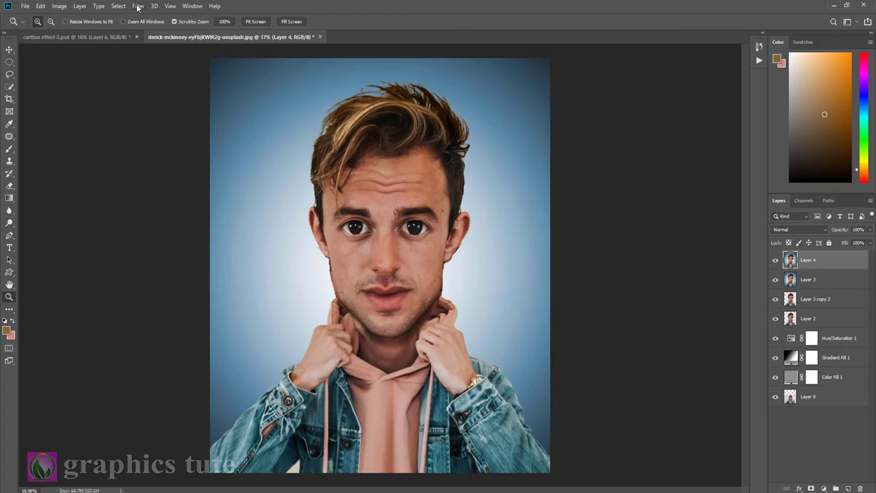
pyautogui.click(138, 7)
pyautogui.moveTo(148, 168)
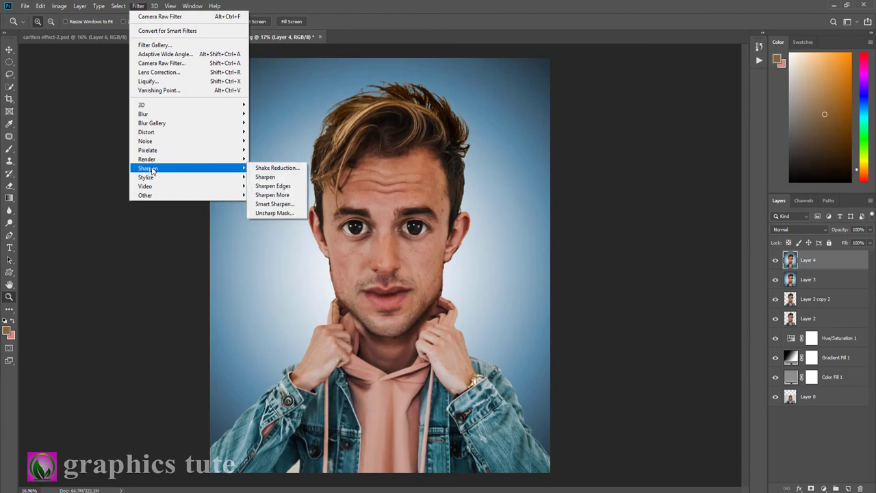
pyautogui.click(274, 213)
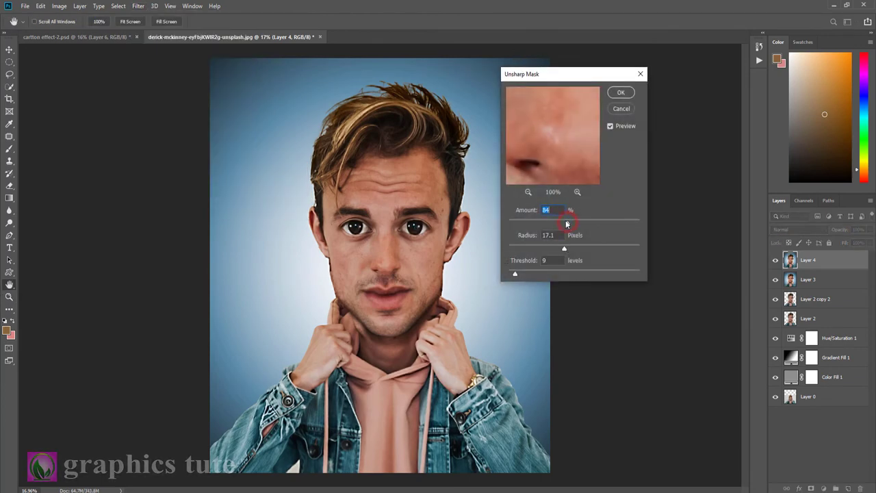
pyautogui.moveTo(609, 224); pyautogui.dragTo(558, 226)
pyautogui.click(558, 224)
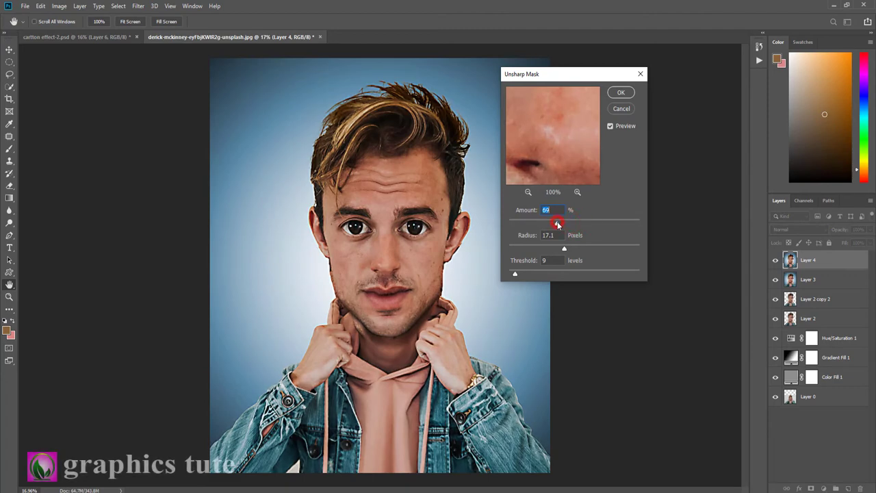
pyautogui.click(552, 224)
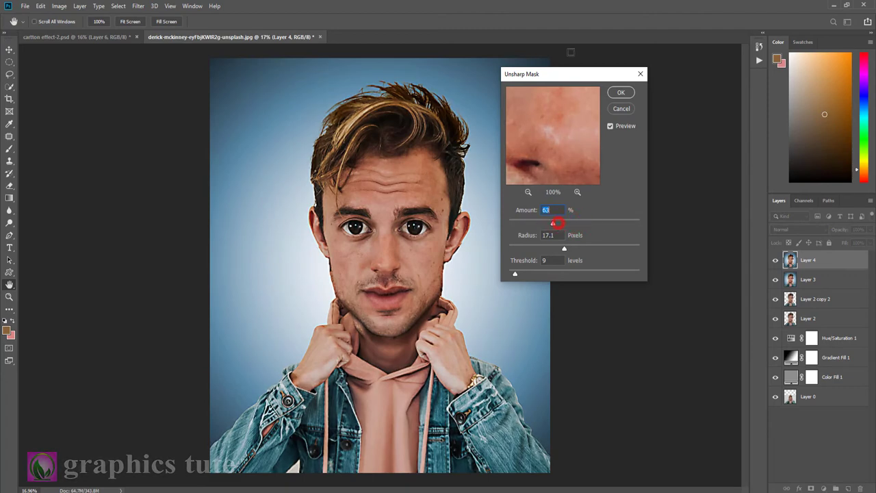
pyautogui.click(619, 93)
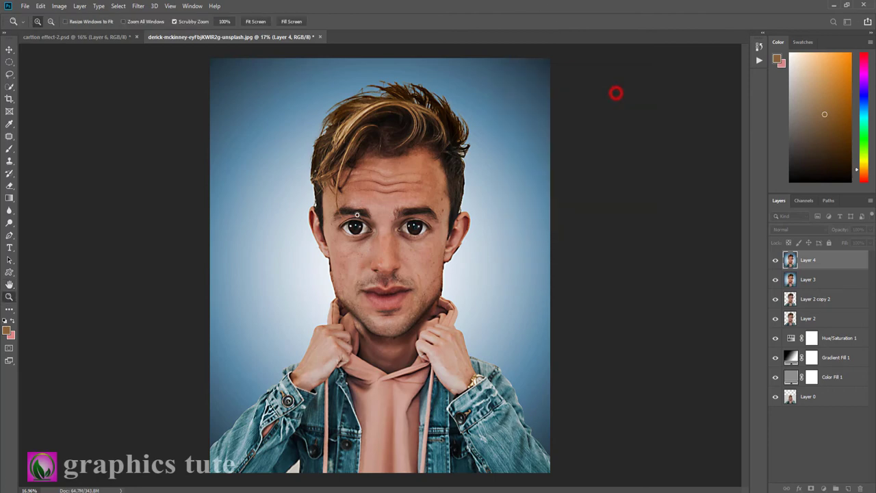
pyautogui.click(775, 260)
pyautogui.click(775, 260)
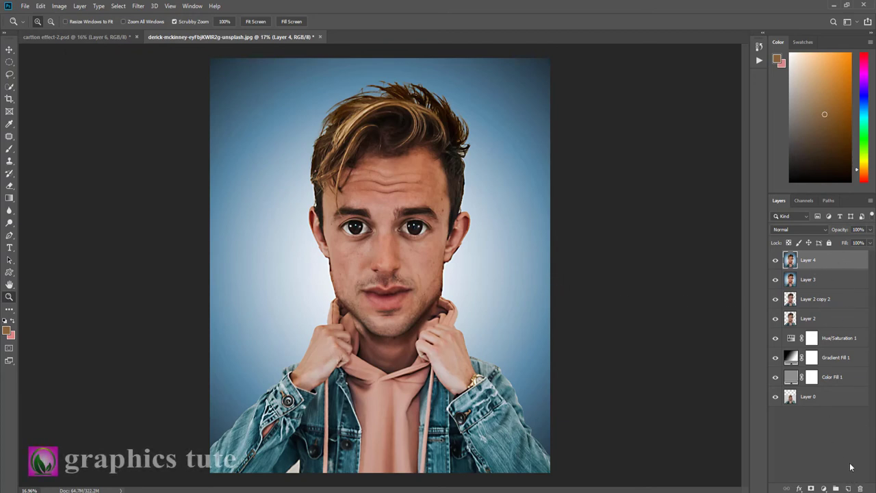
# Step: Duplicate the sharpened portrait layer and run the Oil Painting 2019 action on it
pyautogui.hotkey('ctrl', 'j')
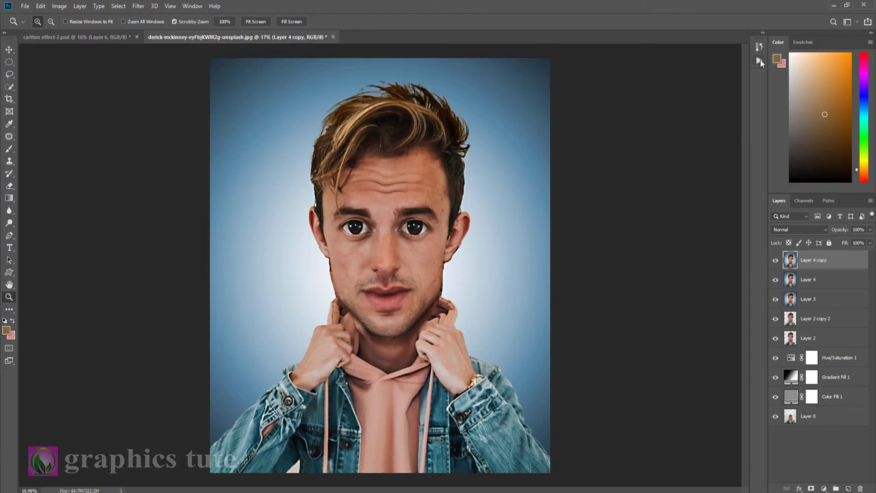
pyautogui.click(759, 59)
pyautogui.click(687, 132)
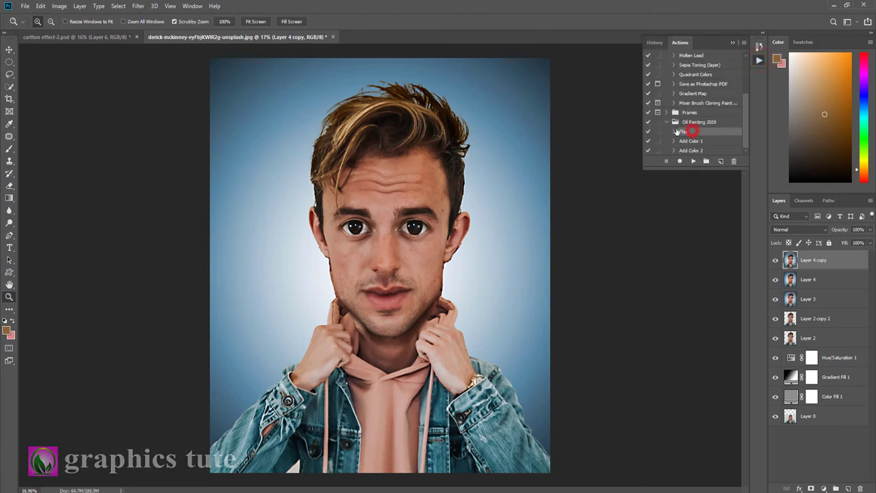
pyautogui.click(693, 162)
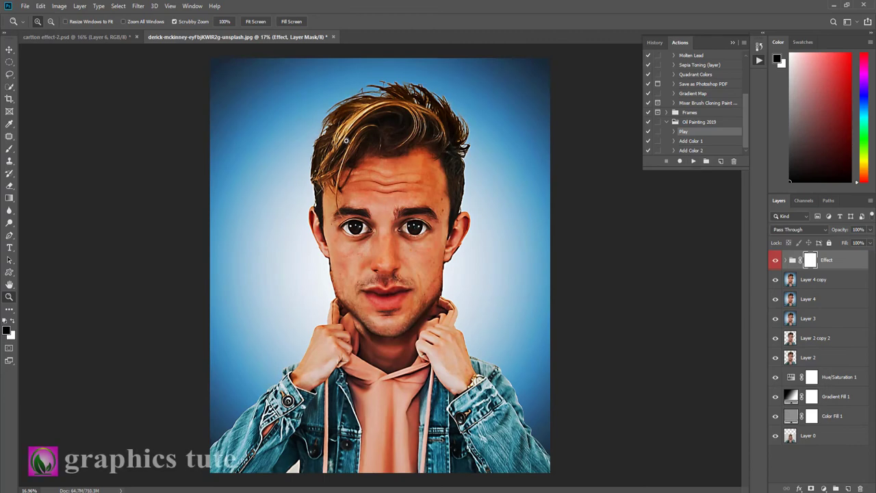
# Step: Lower the Effect group's Hue/Saturation saturation to -13 and collapse the group
pyautogui.click(786, 260)
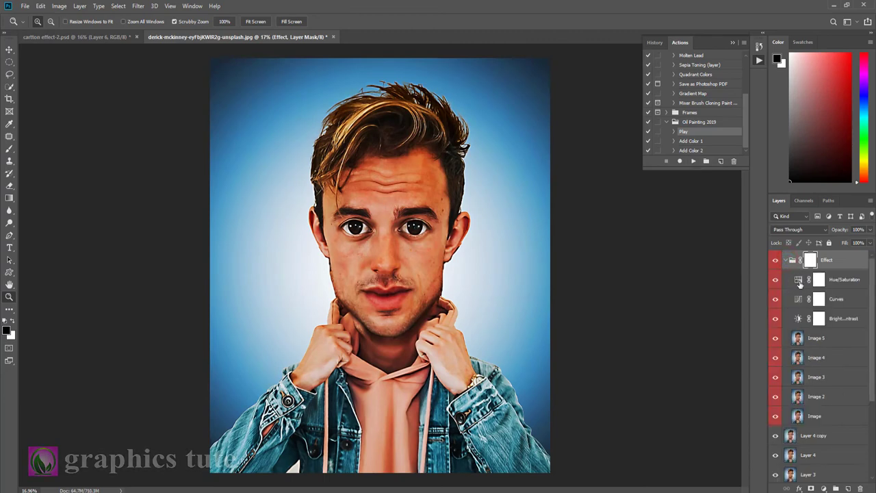
pyautogui.doubleClick(799, 282)
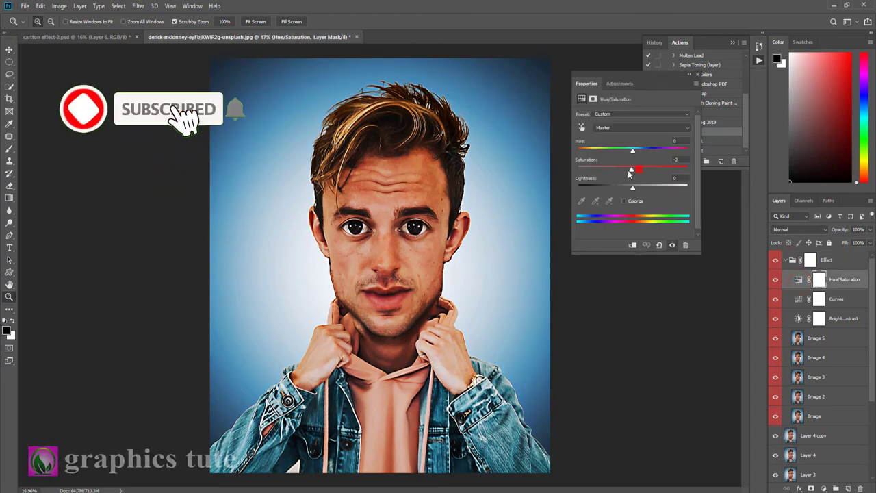
pyautogui.moveTo(629, 173); pyautogui.dragTo(625, 173)
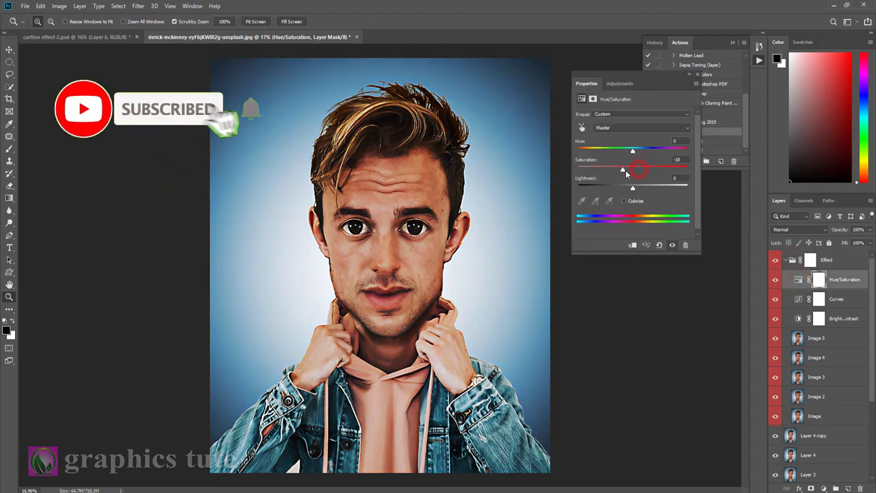
pyautogui.click(698, 75)
pyautogui.hotkey('alt', '[')
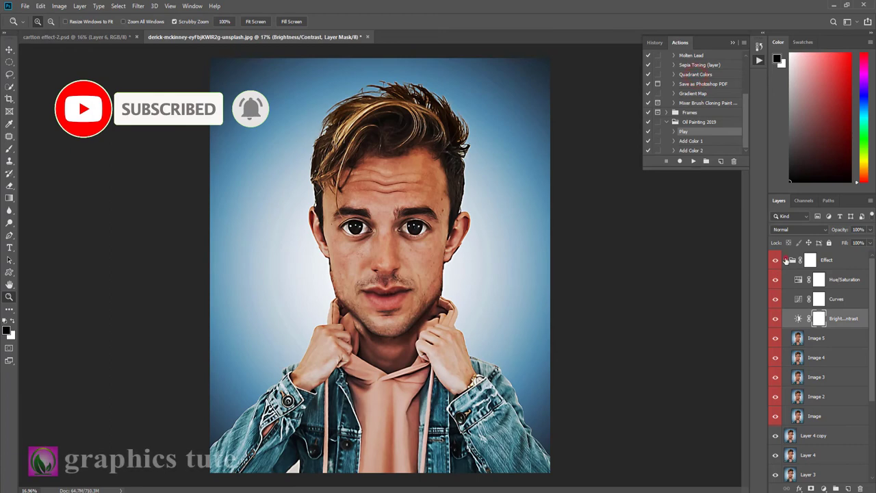
pyautogui.click(785, 260)
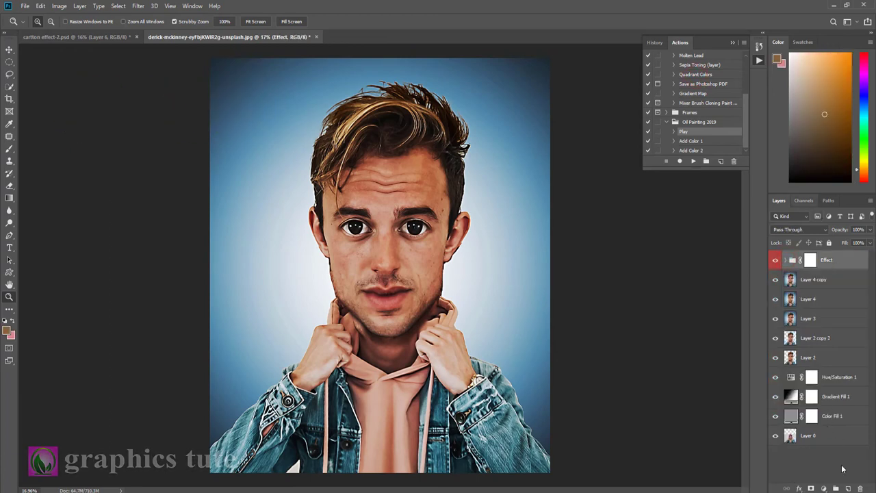
# Step: Stamp all visible layers into a new empty layer on top of the stack
pyautogui.click(848, 488)
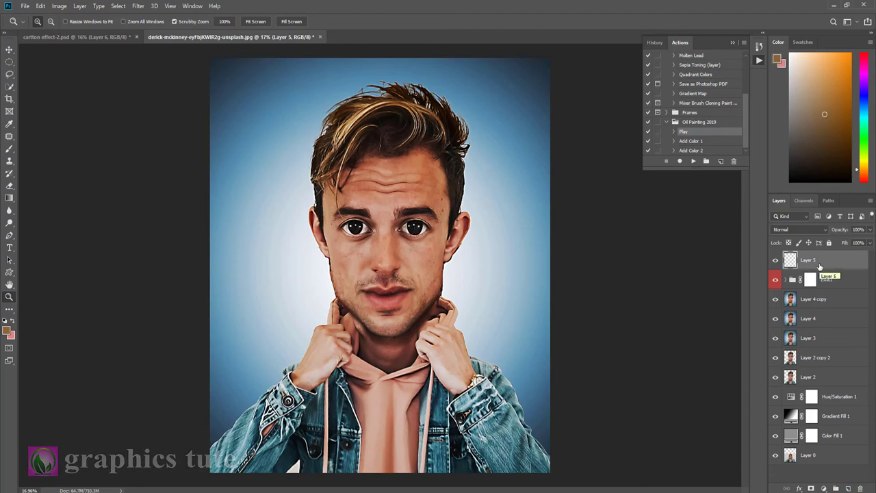
pyautogui.hotkey('ctrl', 'shift', 'alt', 'e')
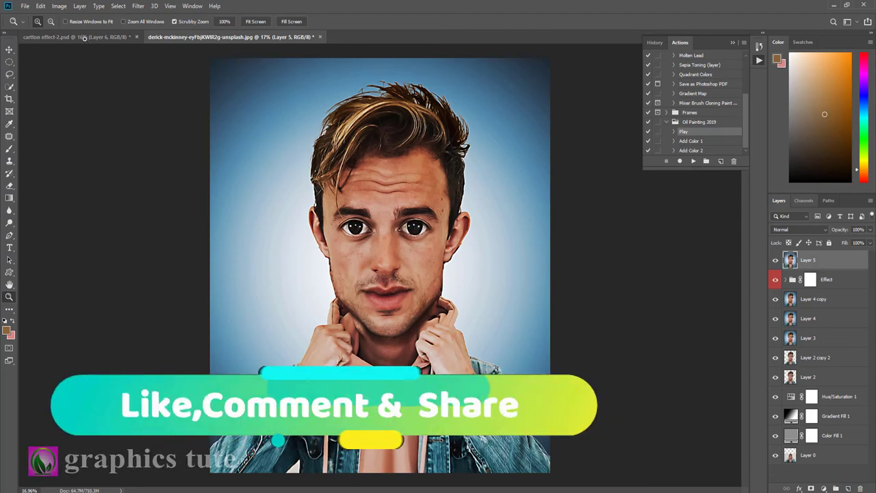
pyautogui.click(728, 42)
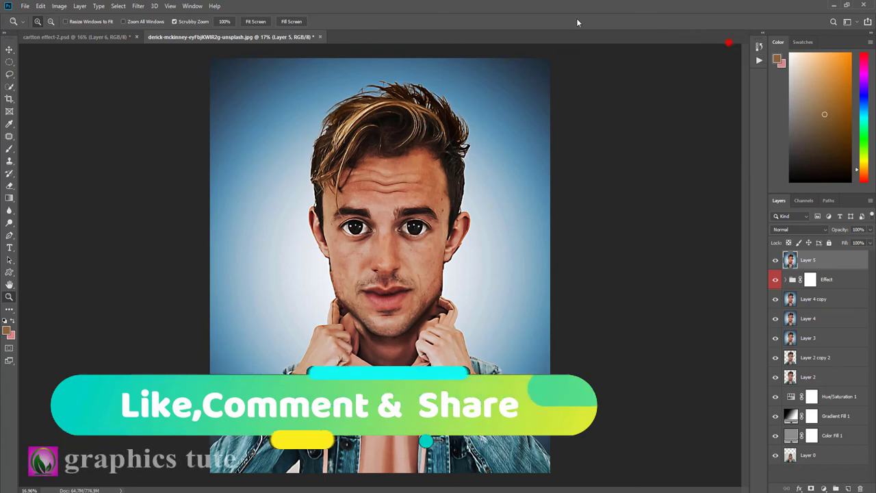
# Step: Give the merged layer Camera Raw Contrast +17, Highlights -24, Shadows +8, then duplicate it
pyautogui.click(138, 10)
pyautogui.click(175, 65)
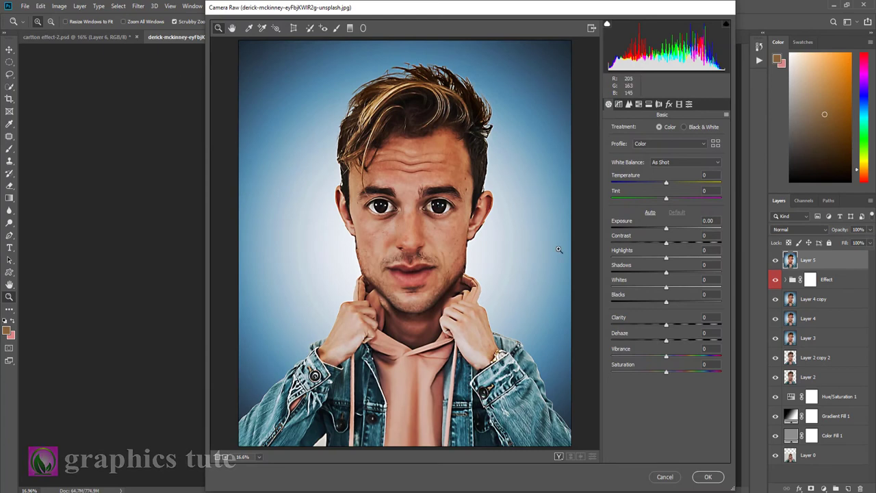
pyautogui.moveTo(676, 243); pyautogui.dragTo(645, 259)
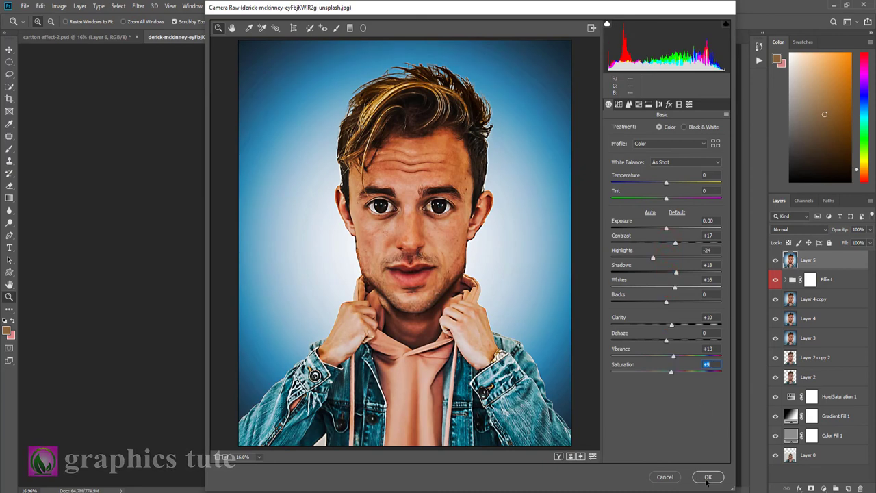
pyautogui.click(708, 477)
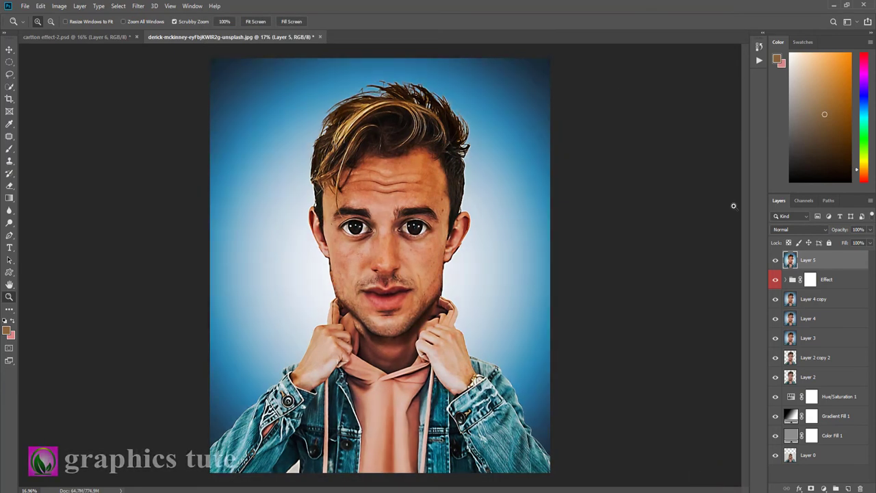
pyautogui.hotkey('ctrl', 'j')
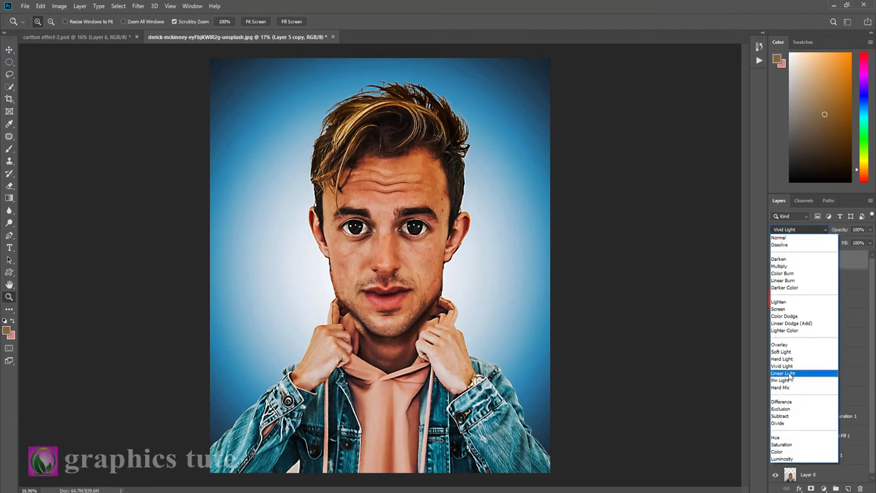
# Step: Switch Layer 5 copy to Linear Light and apply a High Pass filter with 0.7 px radius
pyautogui.click(787, 368)
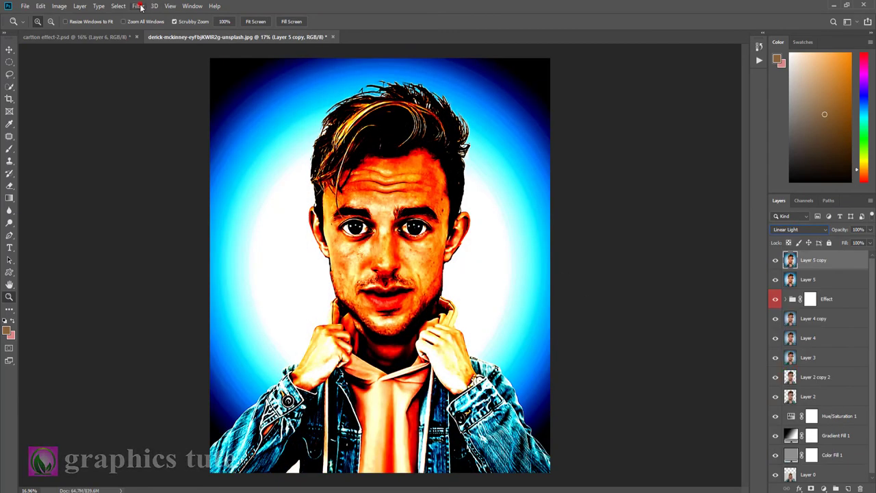
pyautogui.click(141, 7)
pyautogui.click(280, 205)
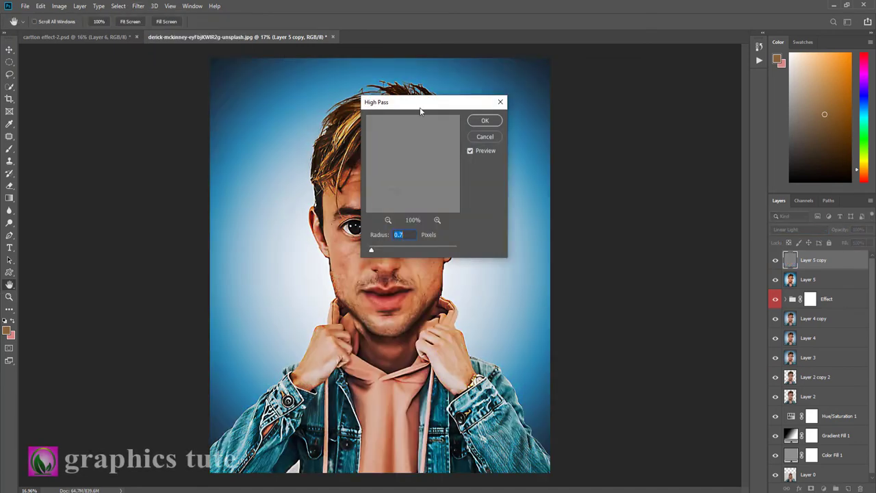
pyautogui.moveTo(423, 103); pyautogui.dragTo(586, 65)
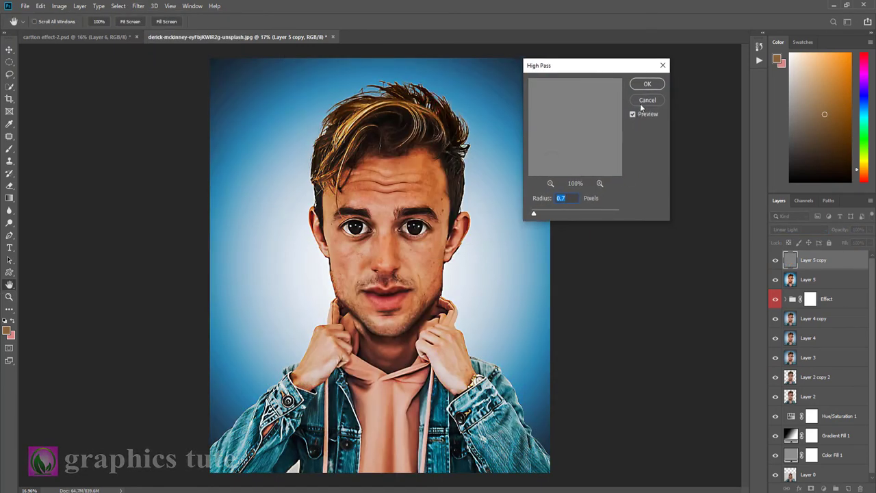
pyautogui.click(649, 84)
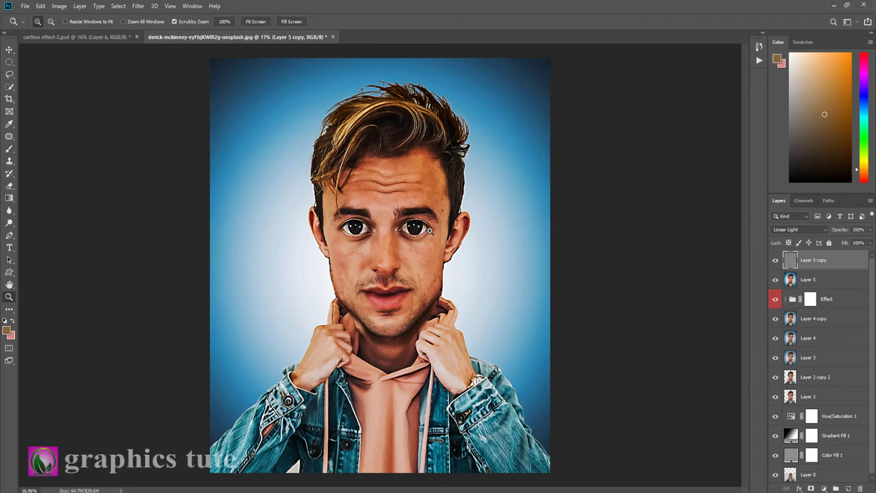
pyautogui.scroll(3, 427, 231)
pyautogui.scroll(-4, 428, 231)
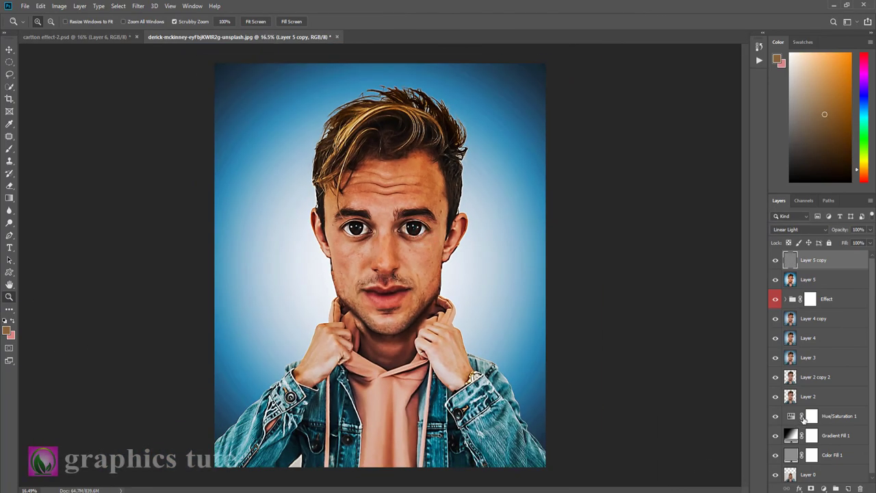